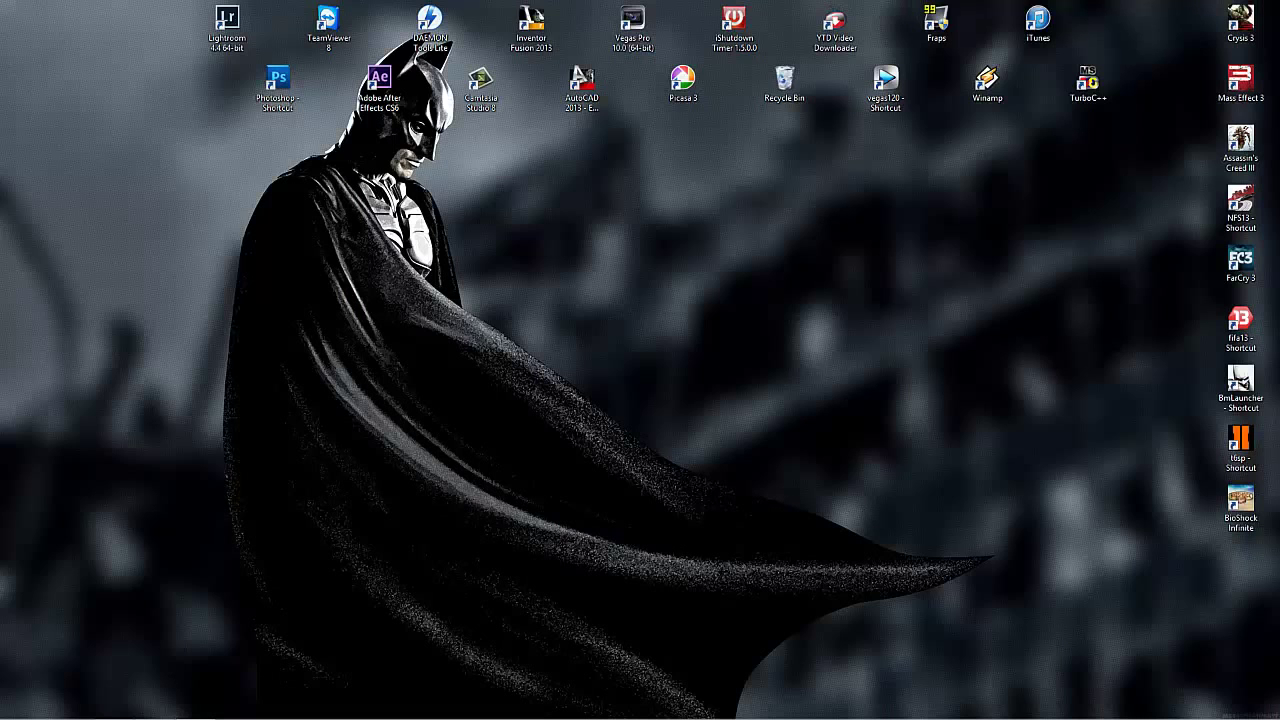
# Paste the Android home-screen screenshot into DSCN4008.JPG as Layer 1.
pyautogui.moveTo(166, 707)
pyautogui.click(116, 707)
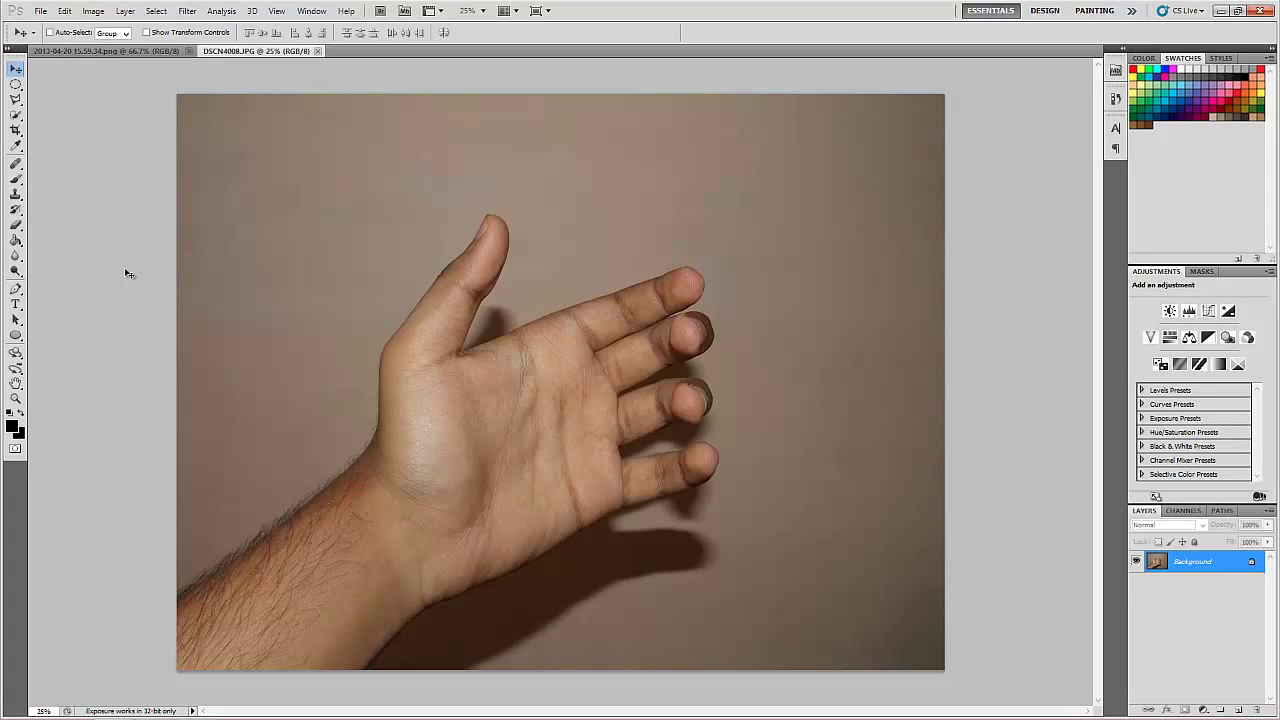
pyautogui.hotkey('ctrl', 'Tab')
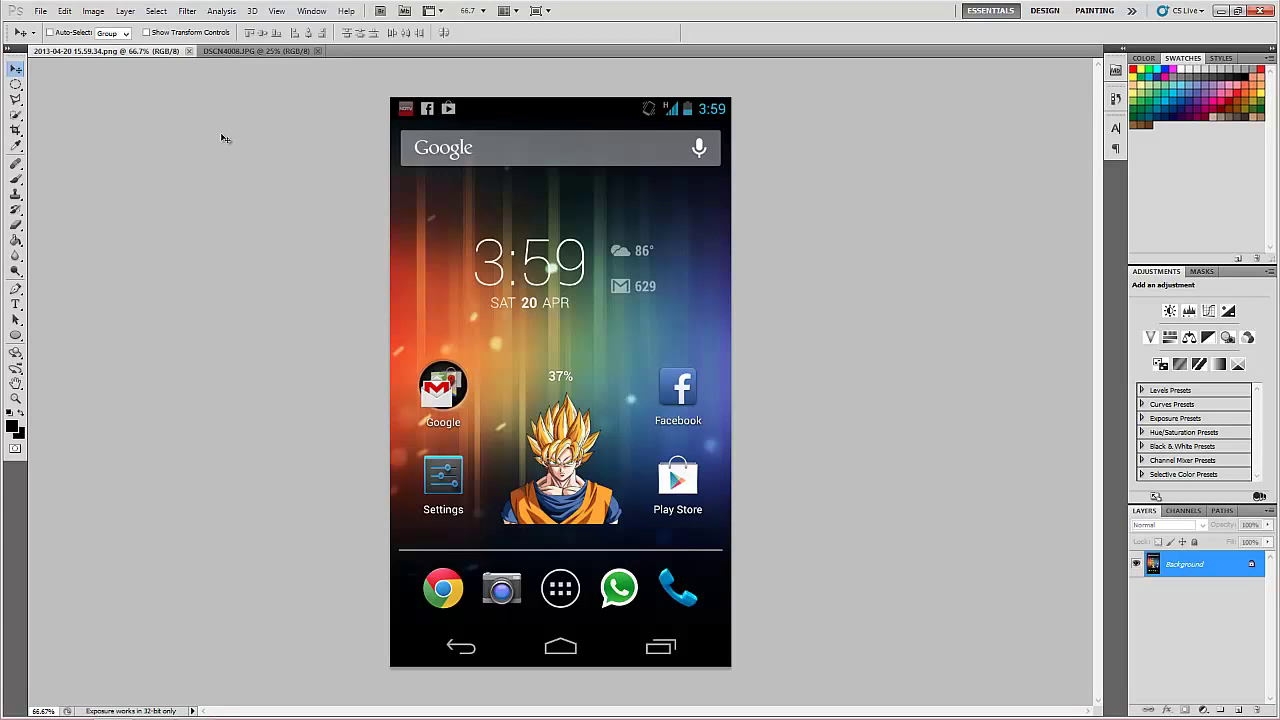
pyautogui.click(250, 50)
pyautogui.hotkey('ctrl', 'v')
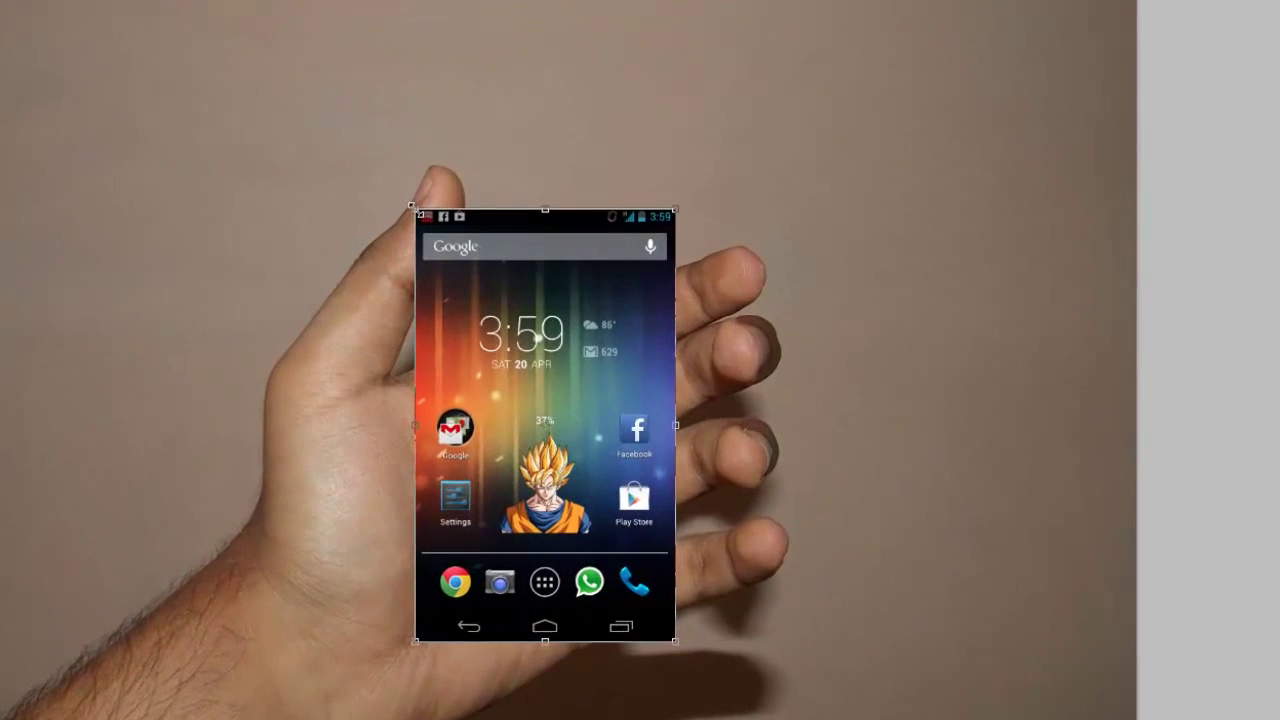
# Scale the pasted screenshot down and position it within the palm of the hand.
pyautogui.hotkey('ctrl', 't')
pyautogui.moveTo(420, 206); pyautogui.dragTo(437, 220)
pyautogui.moveTo(539, 241); pyautogui.dragTo(539, 254)
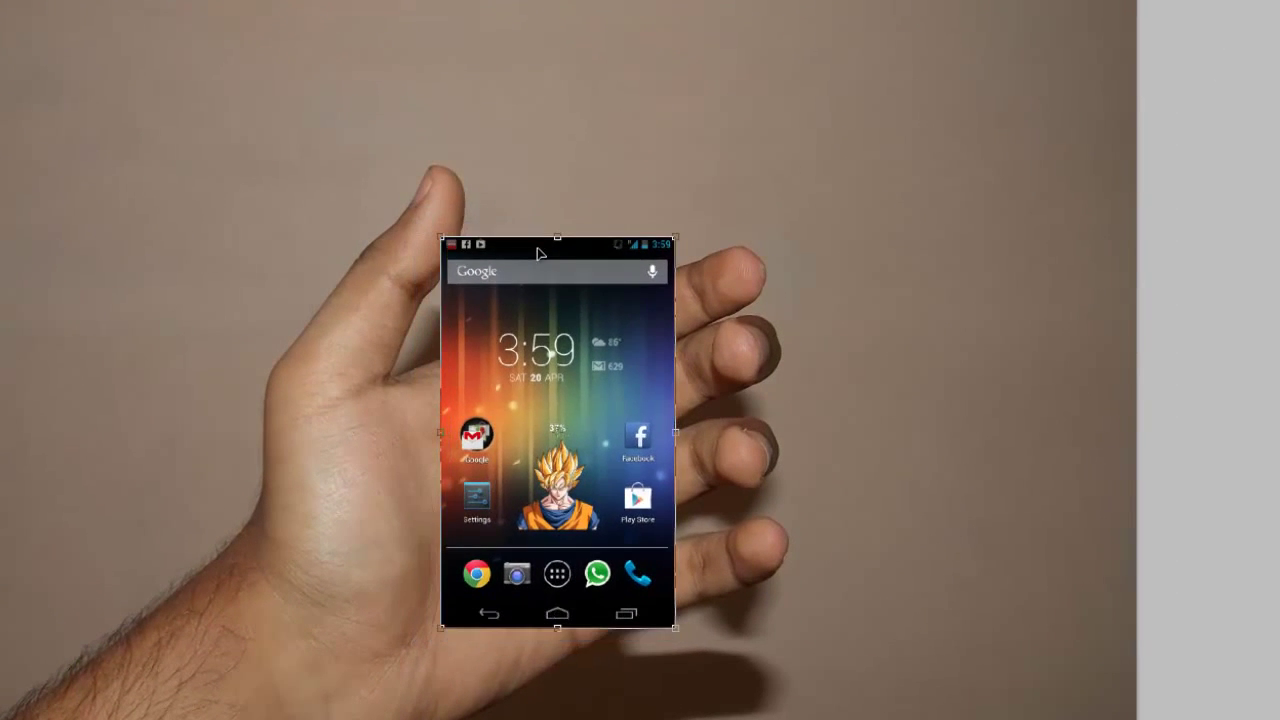
pyautogui.moveTo(537, 320); pyautogui.dragTo(551, 318)
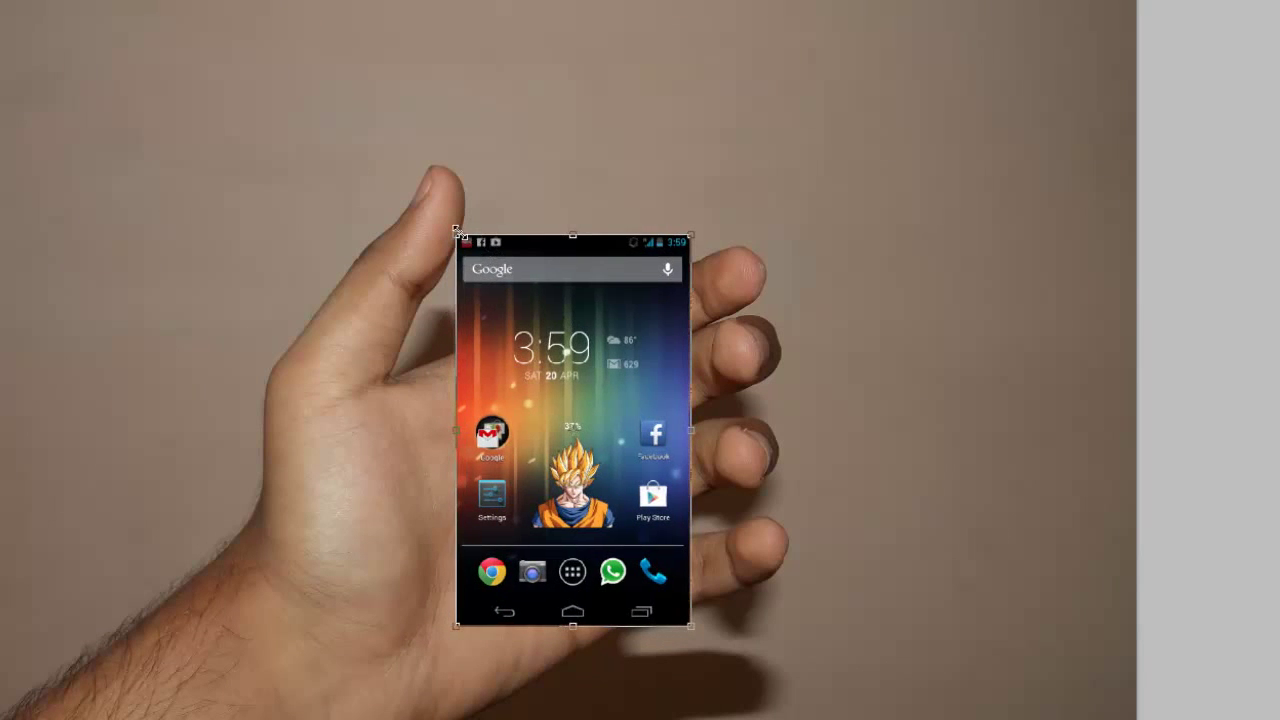
pyautogui.moveTo(456, 238); pyautogui.dragTo(465, 243)
pyautogui.moveTo(531, 309); pyautogui.dragTo(531, 302)
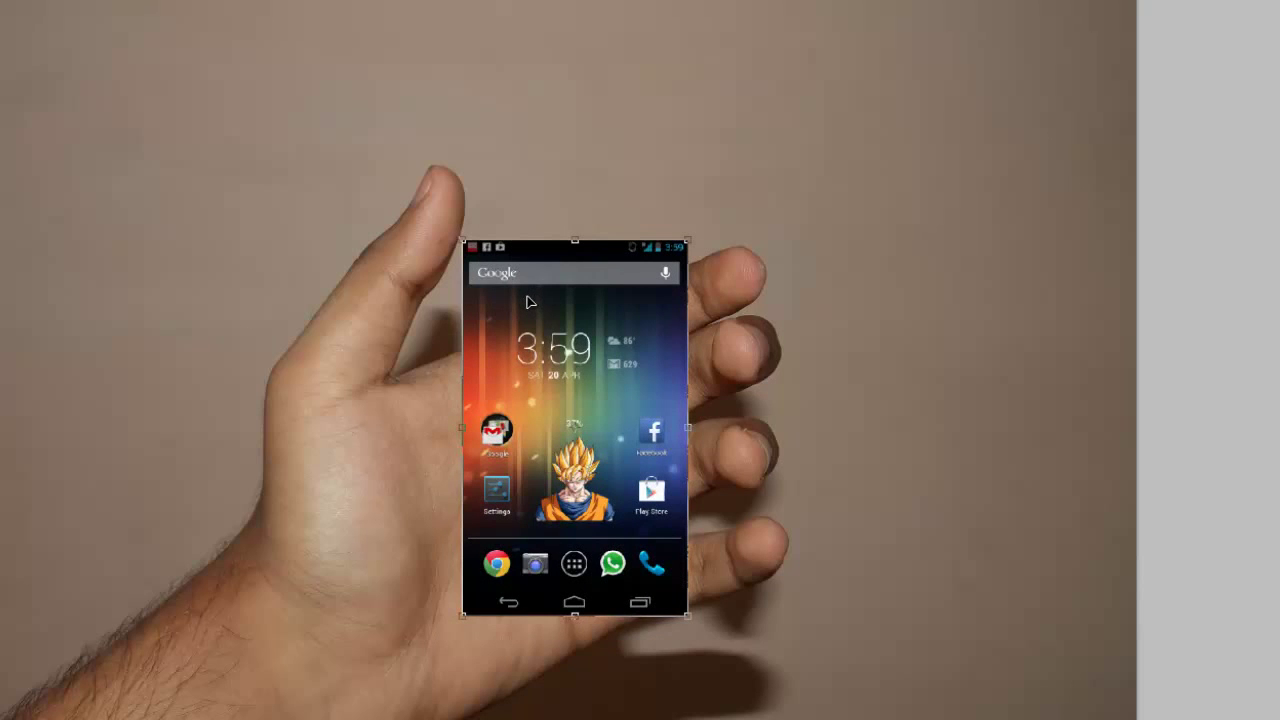
pyautogui.press('Return')
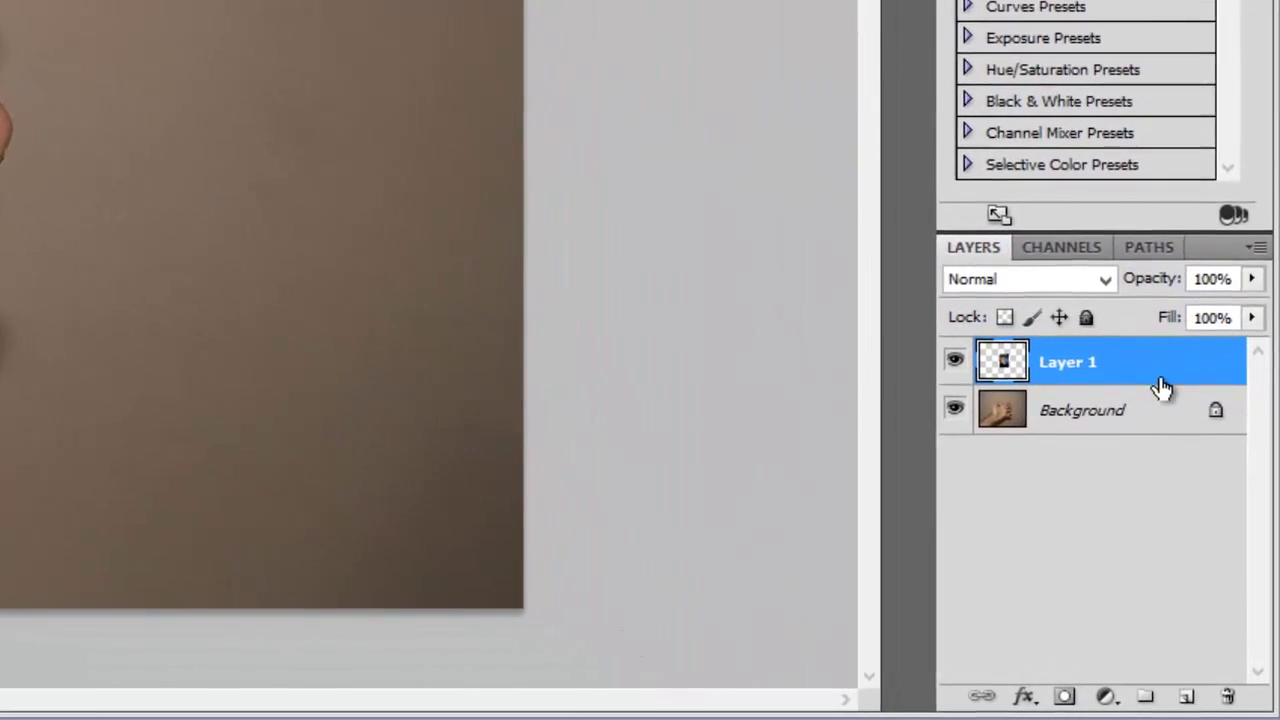
# Duplicate Layer 1 and load the copy's pixels as a selection.
pyautogui.moveTo(1160, 380)
pyautogui.mouseDown()
pyautogui.moveTo(1153, 608)
pyautogui.moveTo(1178, 694)
pyautogui.mouseUp()
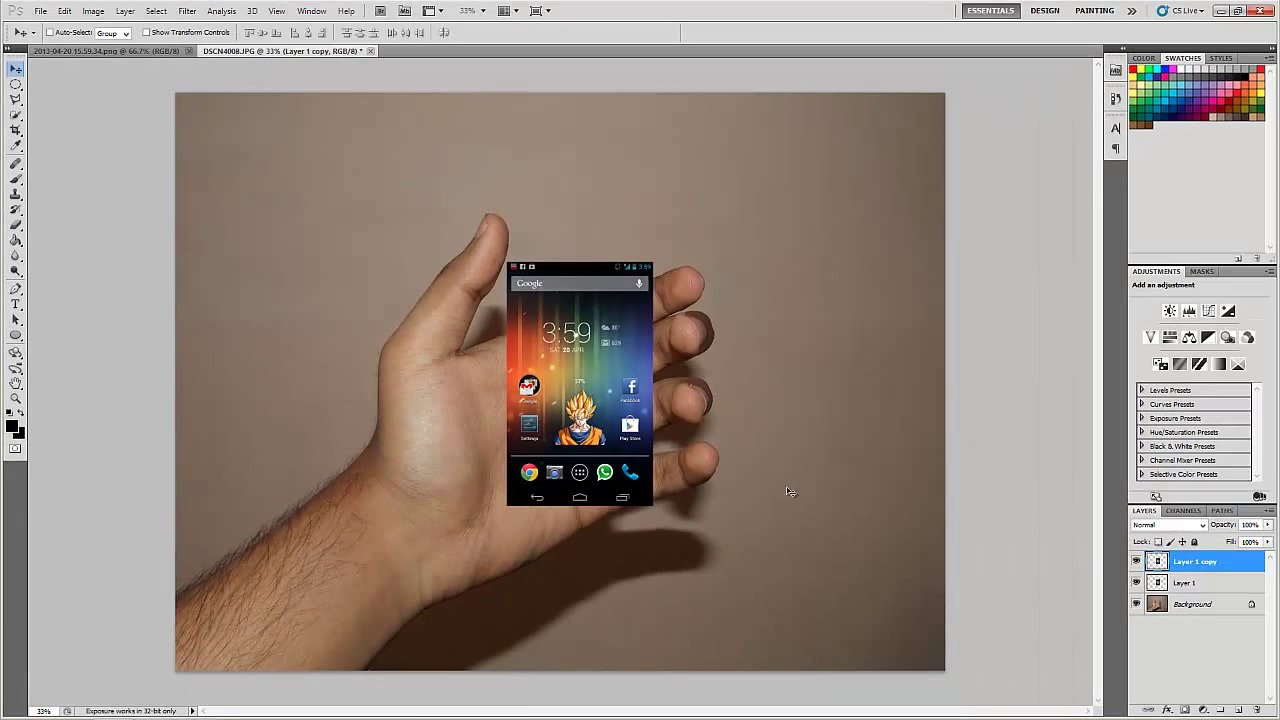
pyautogui.rightClick(1157, 563)
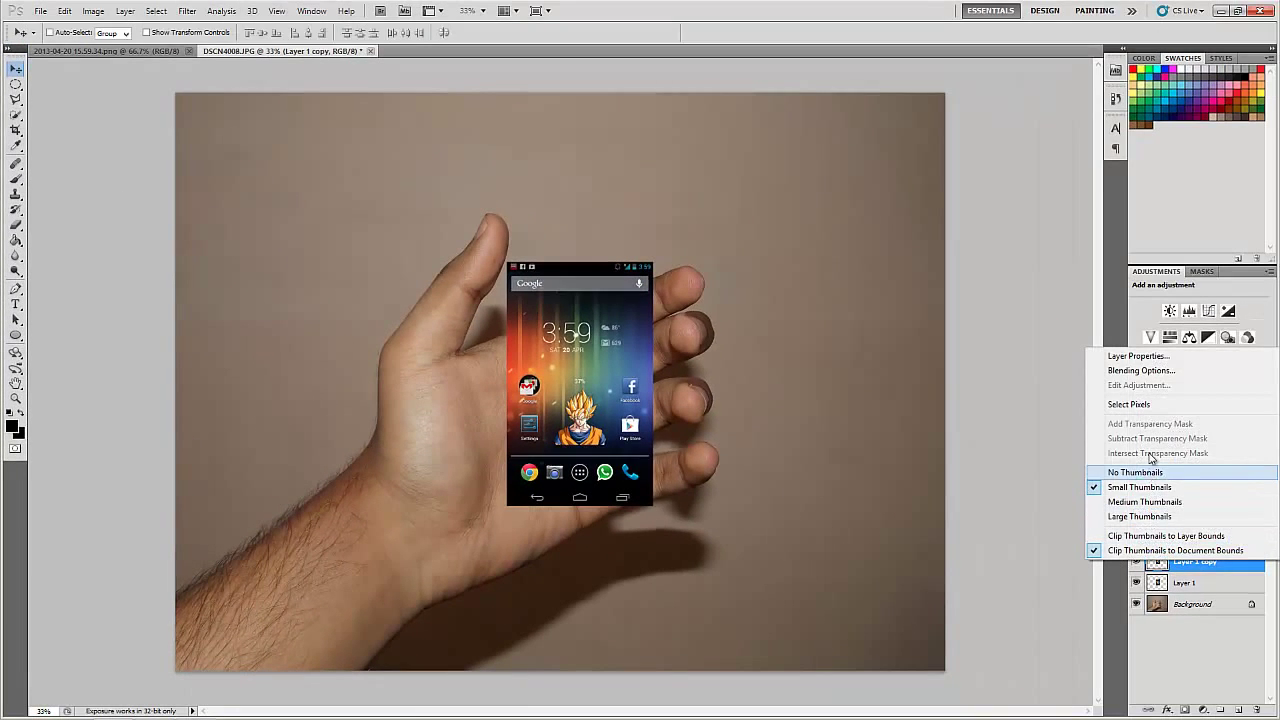
pyautogui.click(1140, 406)
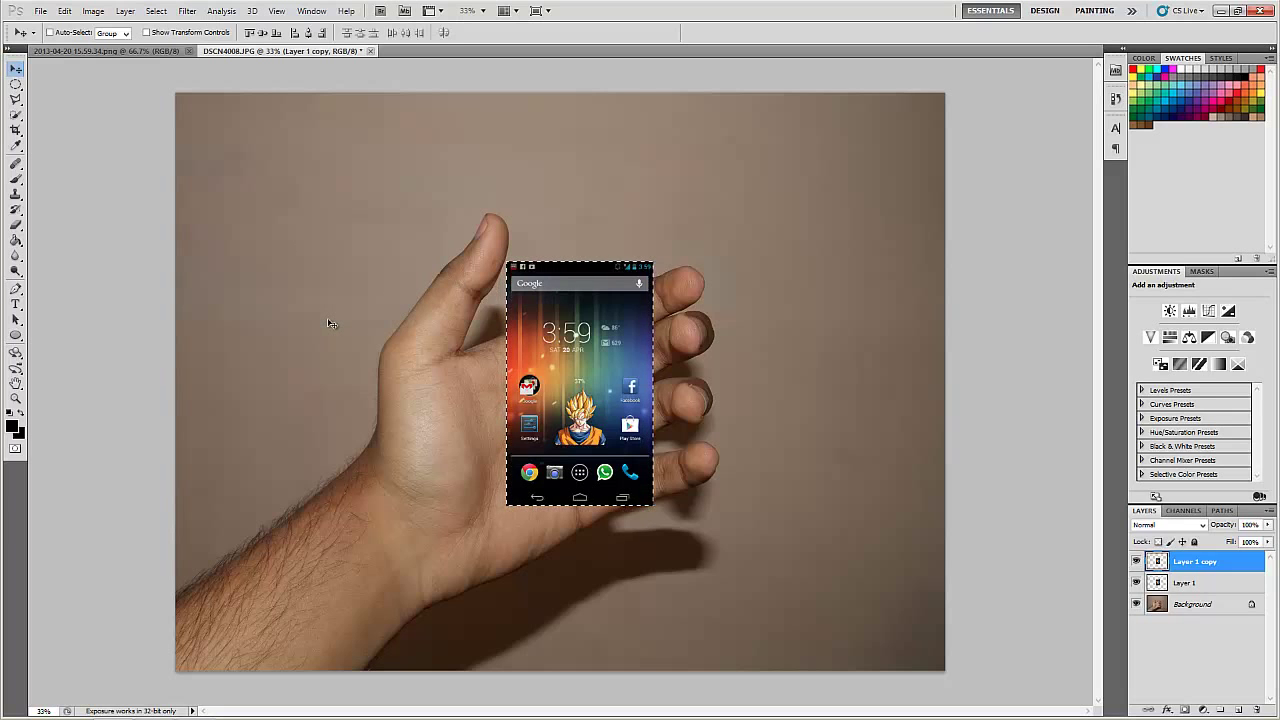
# Scale Layer 1 copy to 105% width and 110% height, placing it below Layer 1.
pyautogui.hotkey('ctrl', 't')
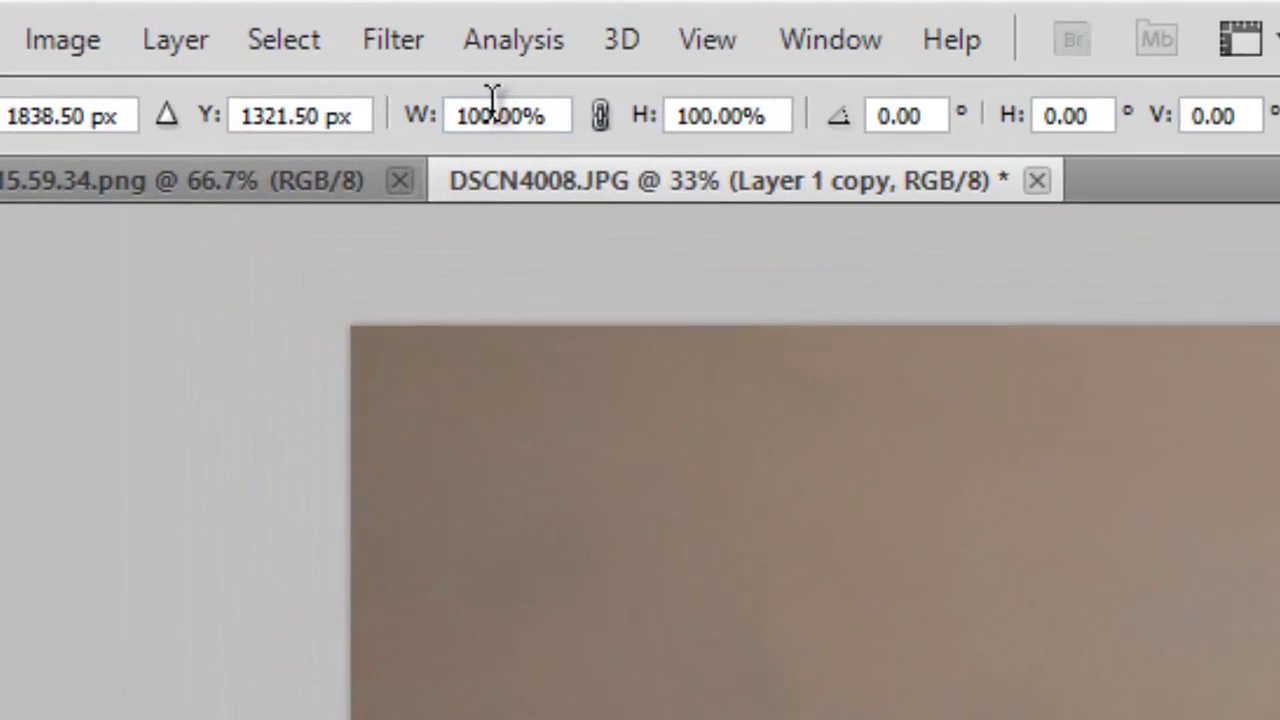
pyautogui.click(492, 104)
pyautogui.write('105')
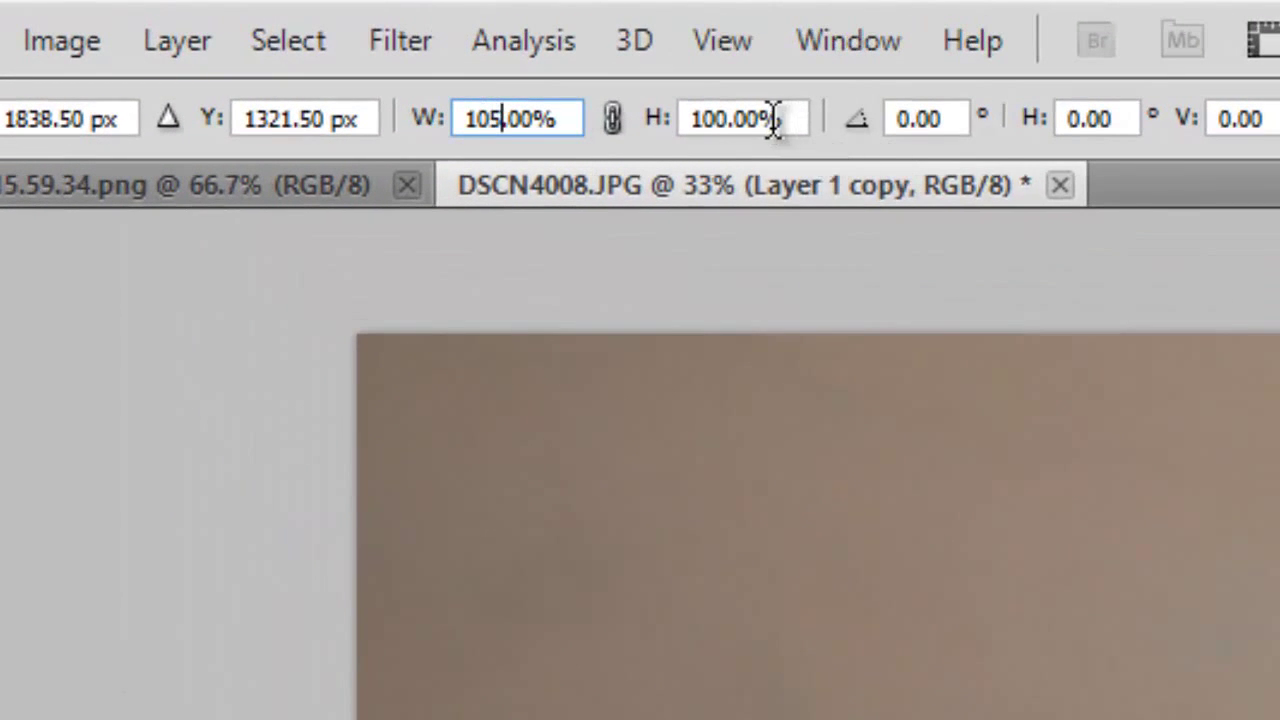
pyautogui.click(728, 118)
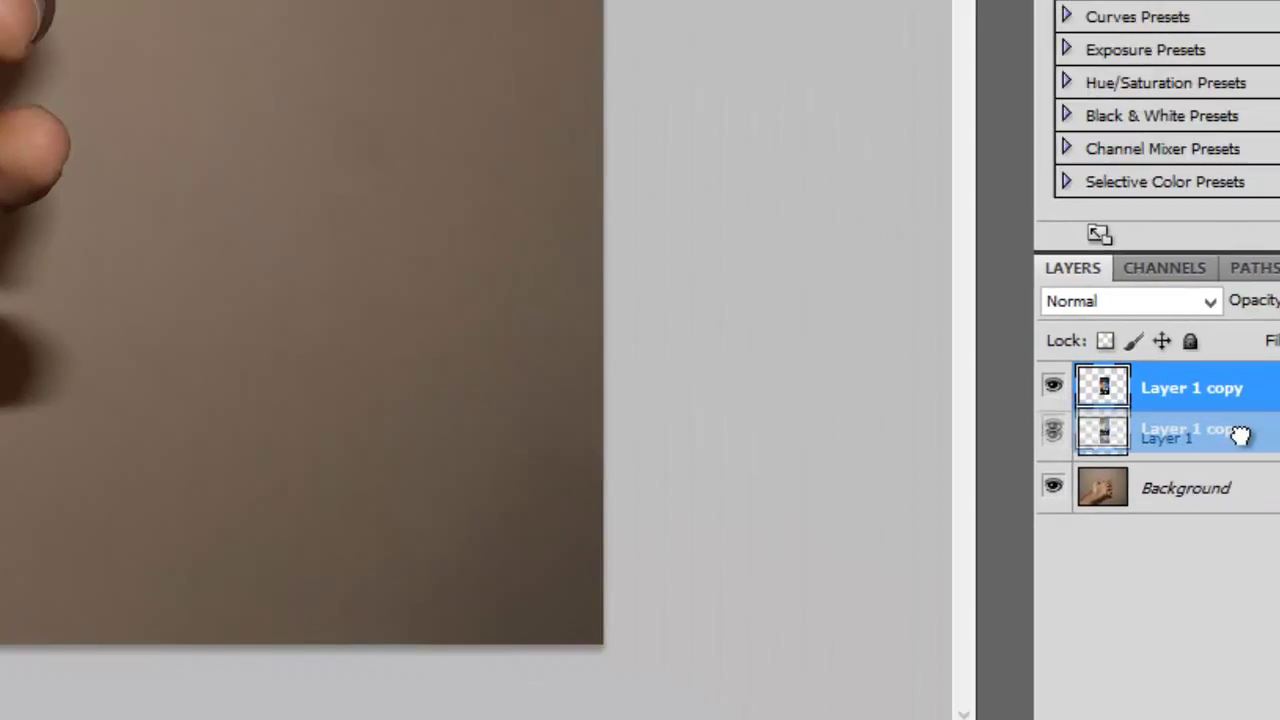
pyautogui.moveTo(1117, 388); pyautogui.dragTo(1100, 376)
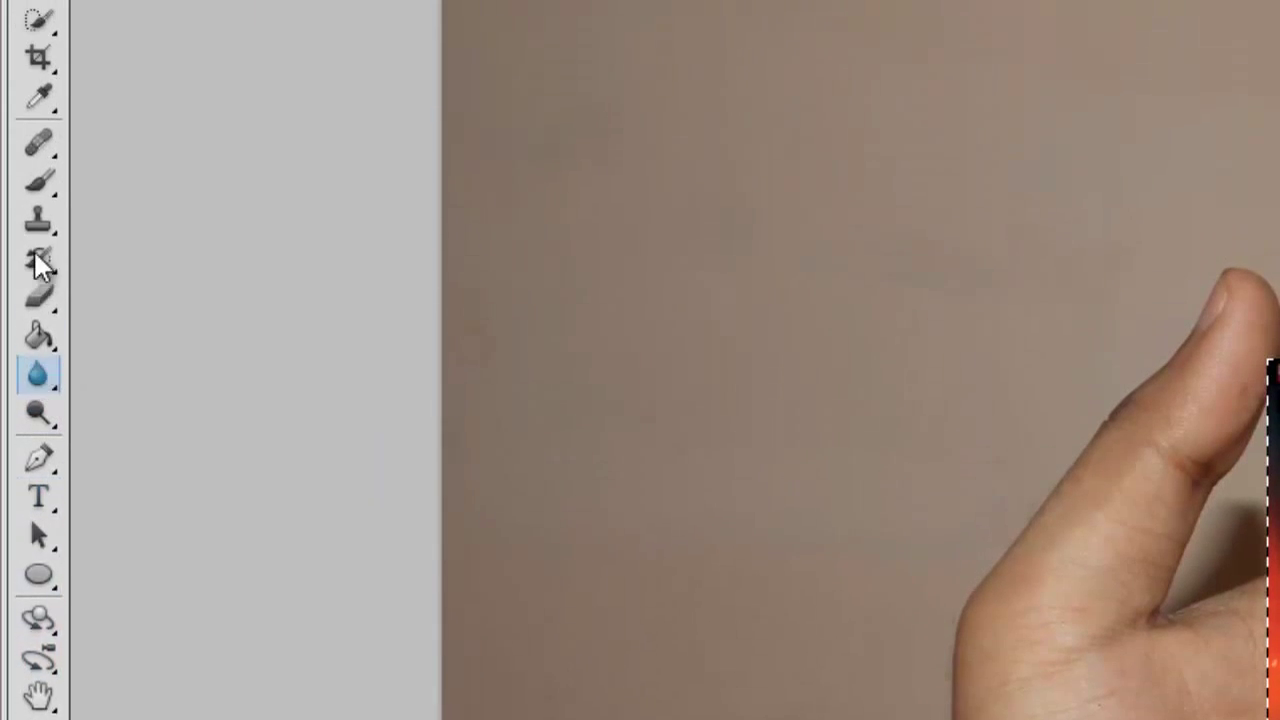
# Choose the Brush tool with the 60 hard round tip resized to 94 px.
pyautogui.click(40, 245)
pyautogui.click(161, 77)
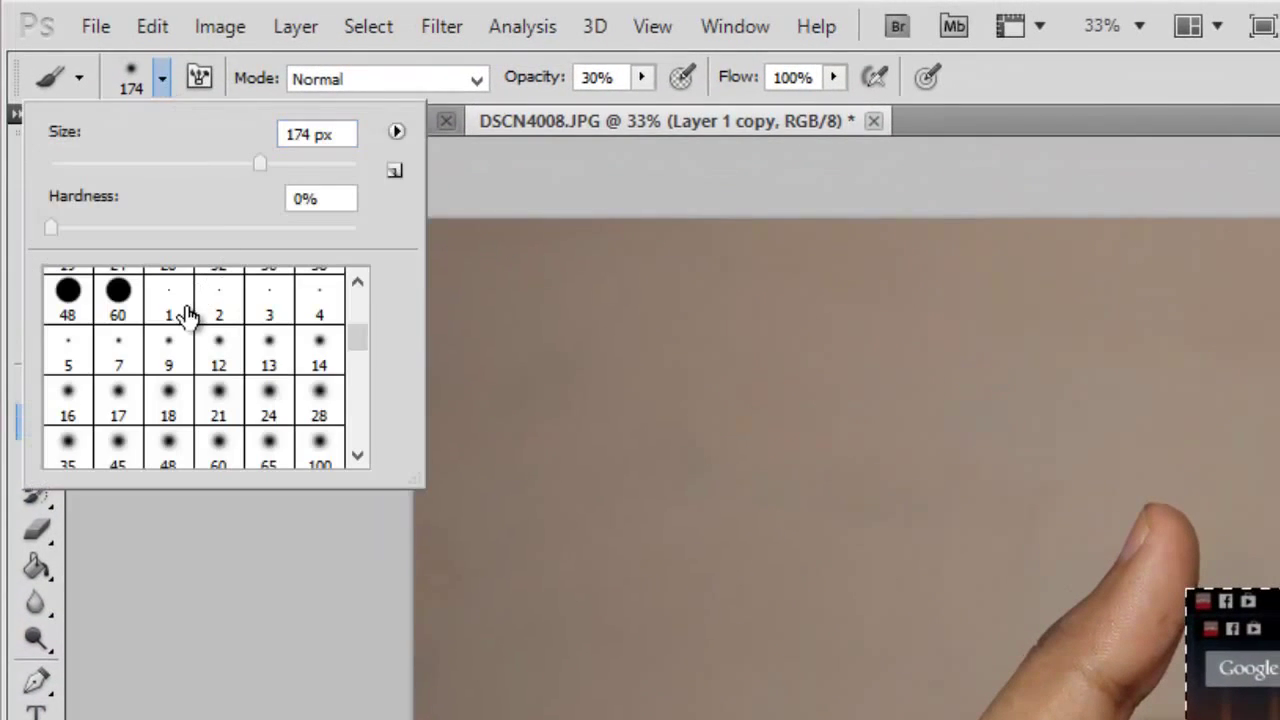
pyautogui.click(116, 290)
pyautogui.moveTo(175, 163); pyautogui.dragTo(192, 163)
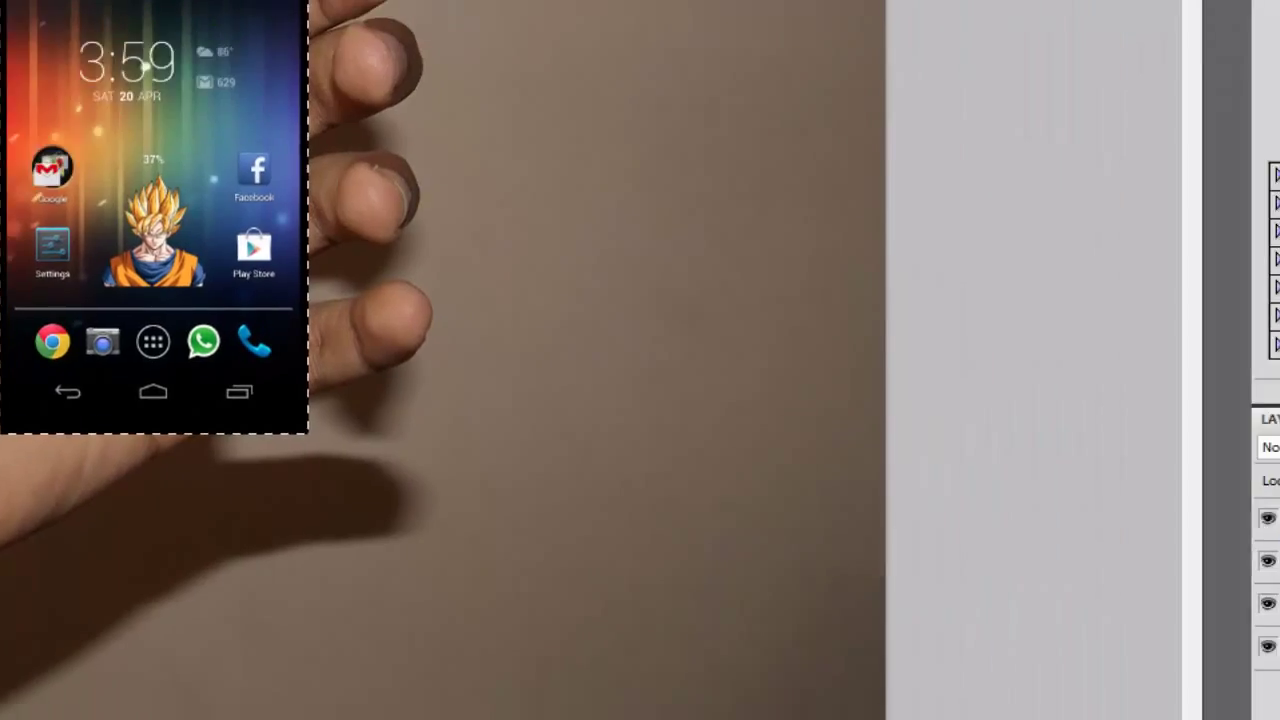
# Load Layer 1 copy's pixels on Layer 2 and ready the Paint Bucket with default colours.
pyautogui.rightClick(1050, 490)
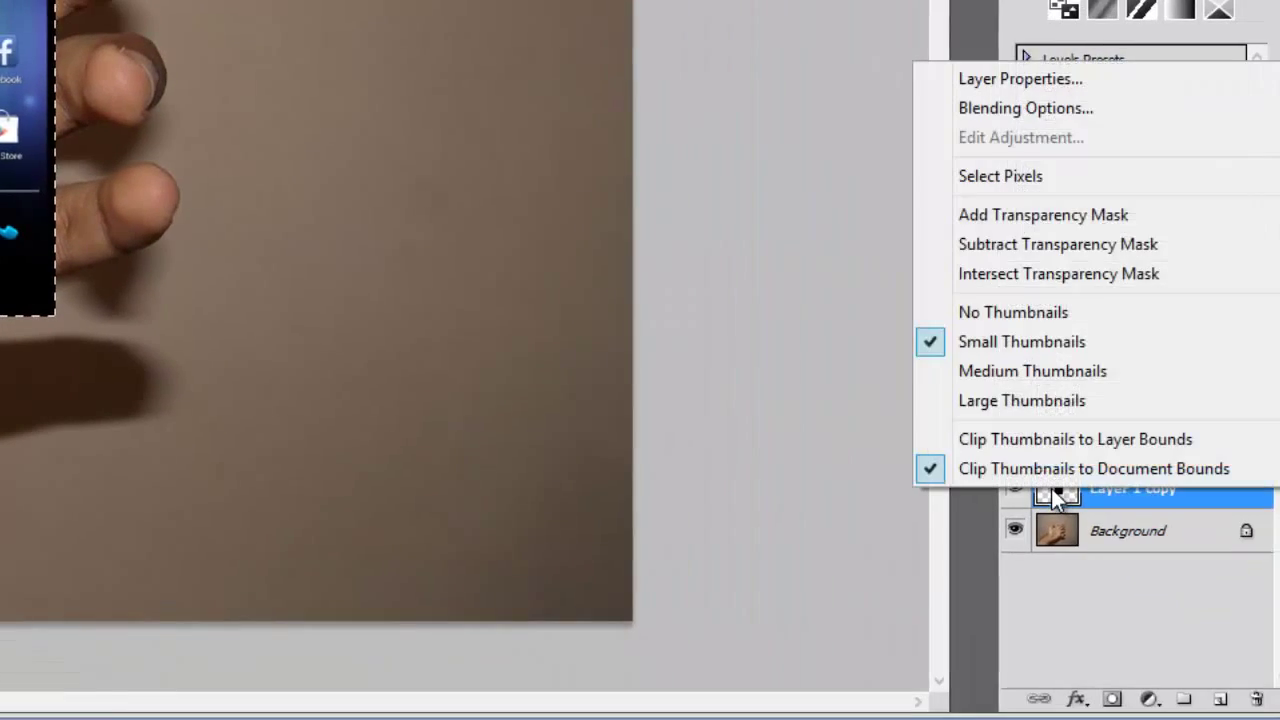
pyautogui.click(1003, 182)
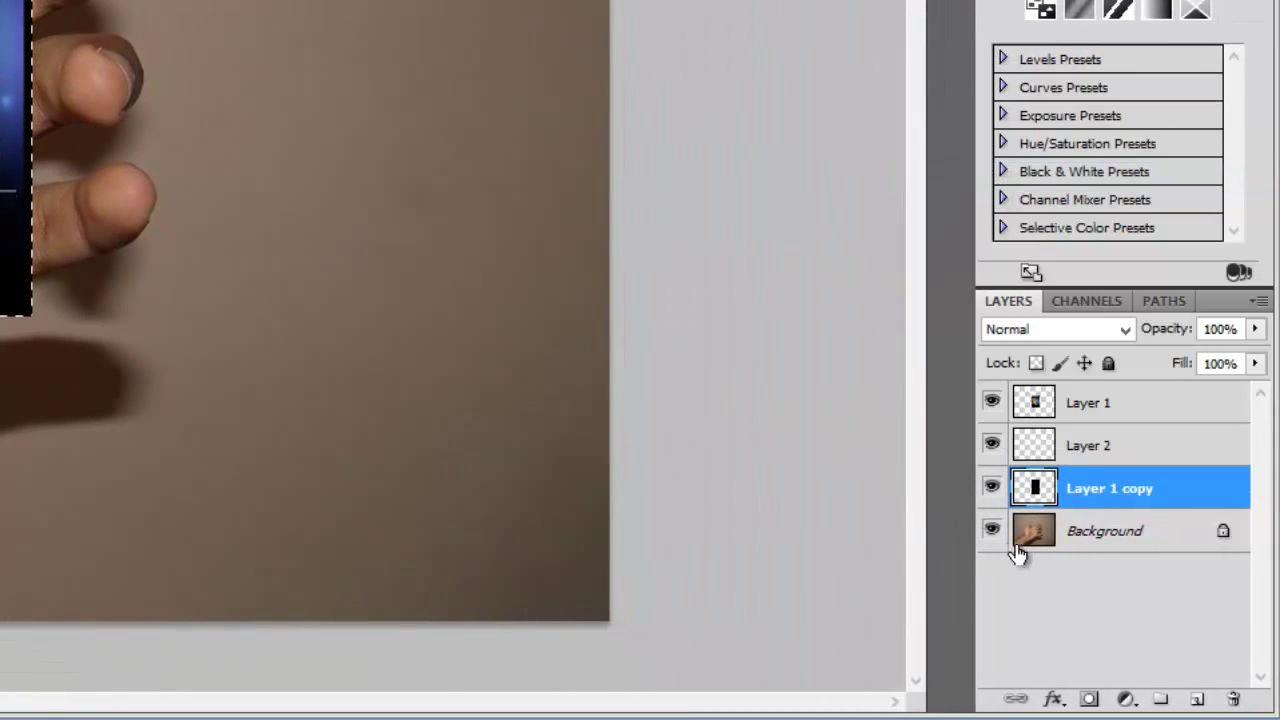
pyautogui.click(1077, 450)
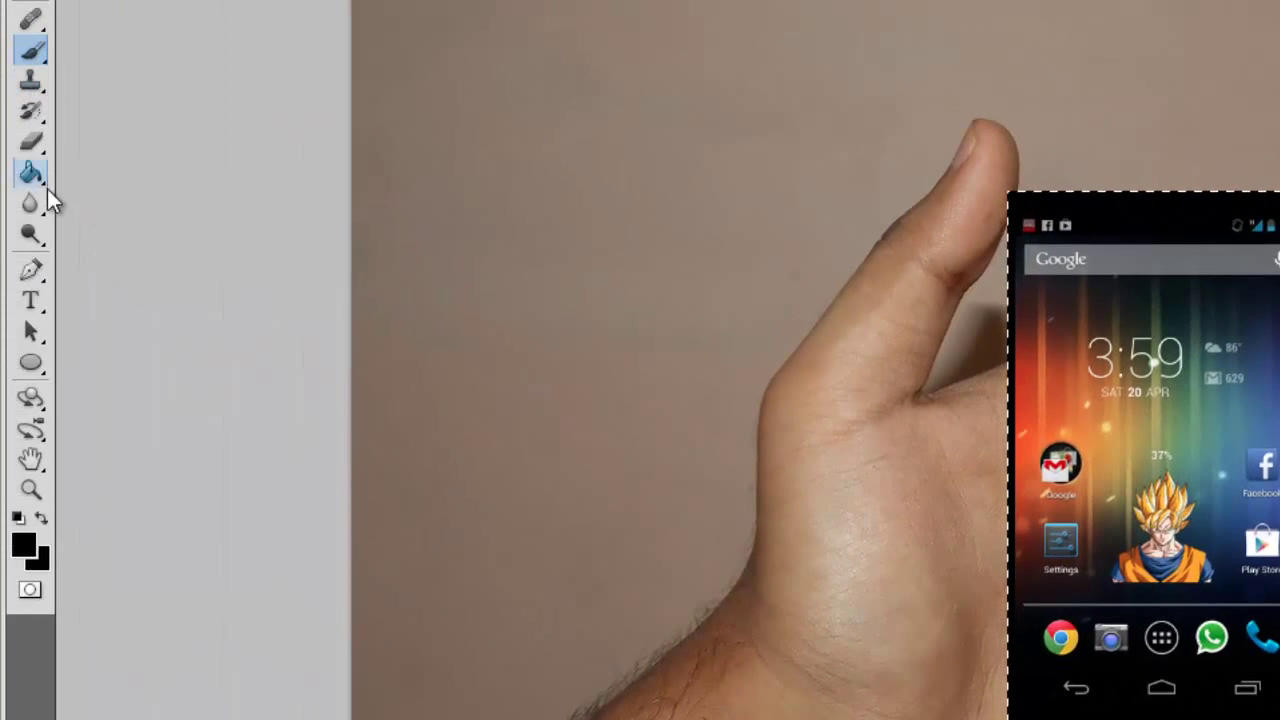
pyautogui.click(31, 172)
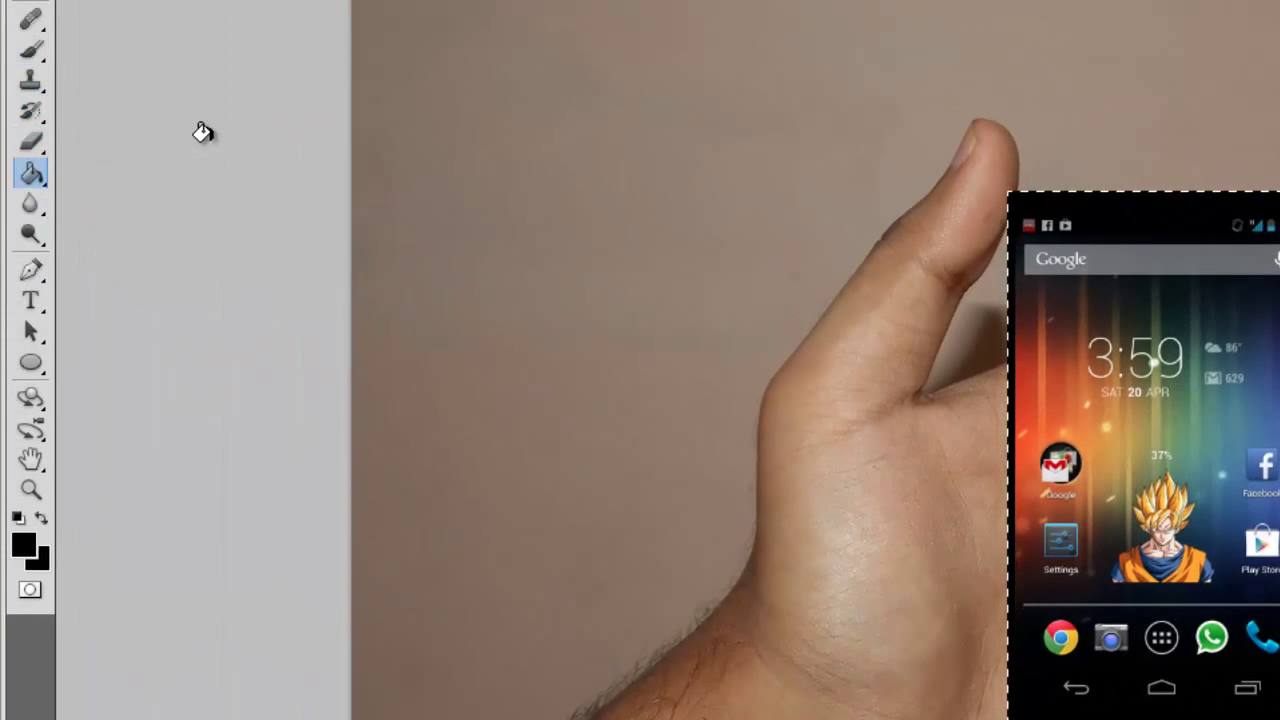
pyautogui.click(17, 517)
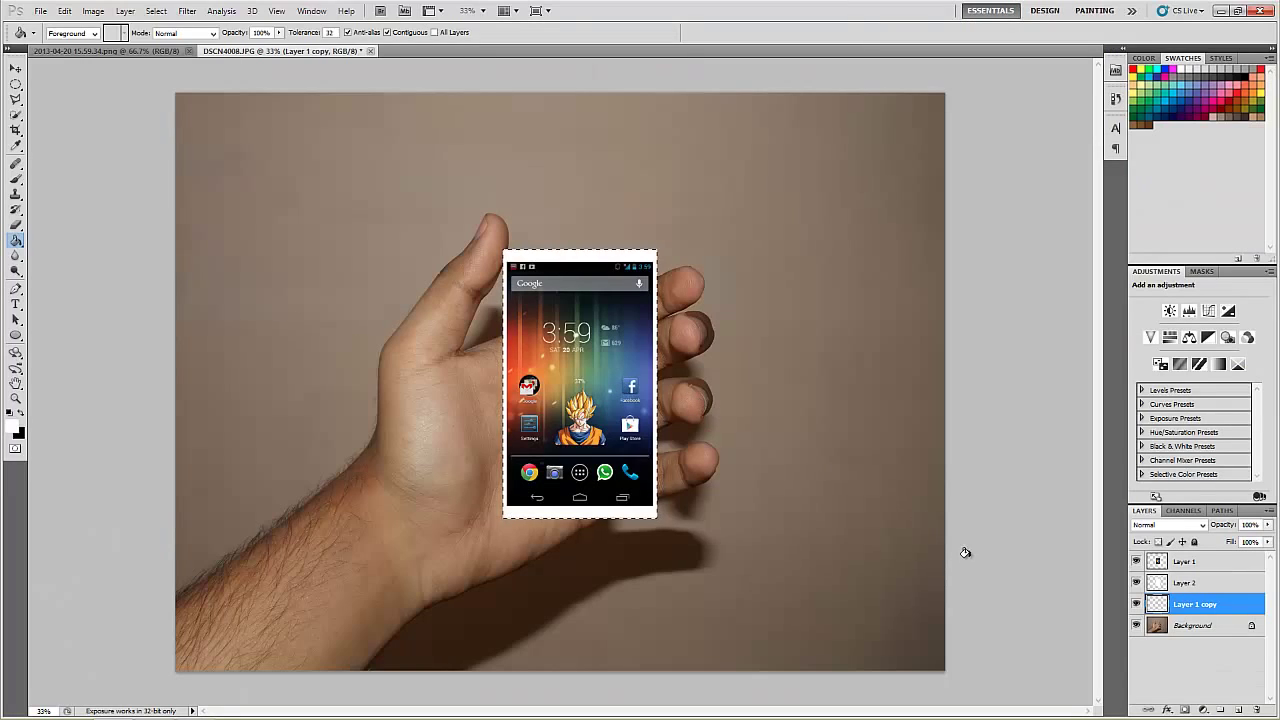
# Hide Layer 1, compare layer visibility, and delete Layer 1 copy.
pyautogui.click(1135, 562)
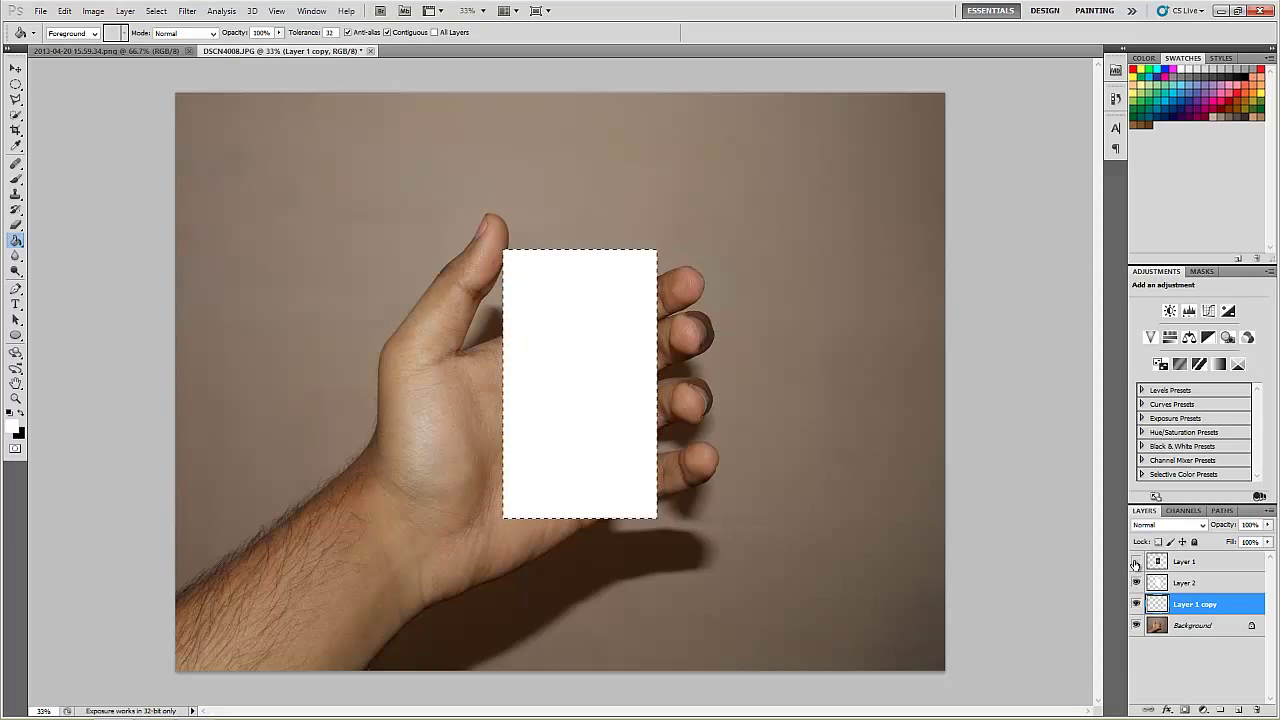
pyautogui.click(1187, 585)
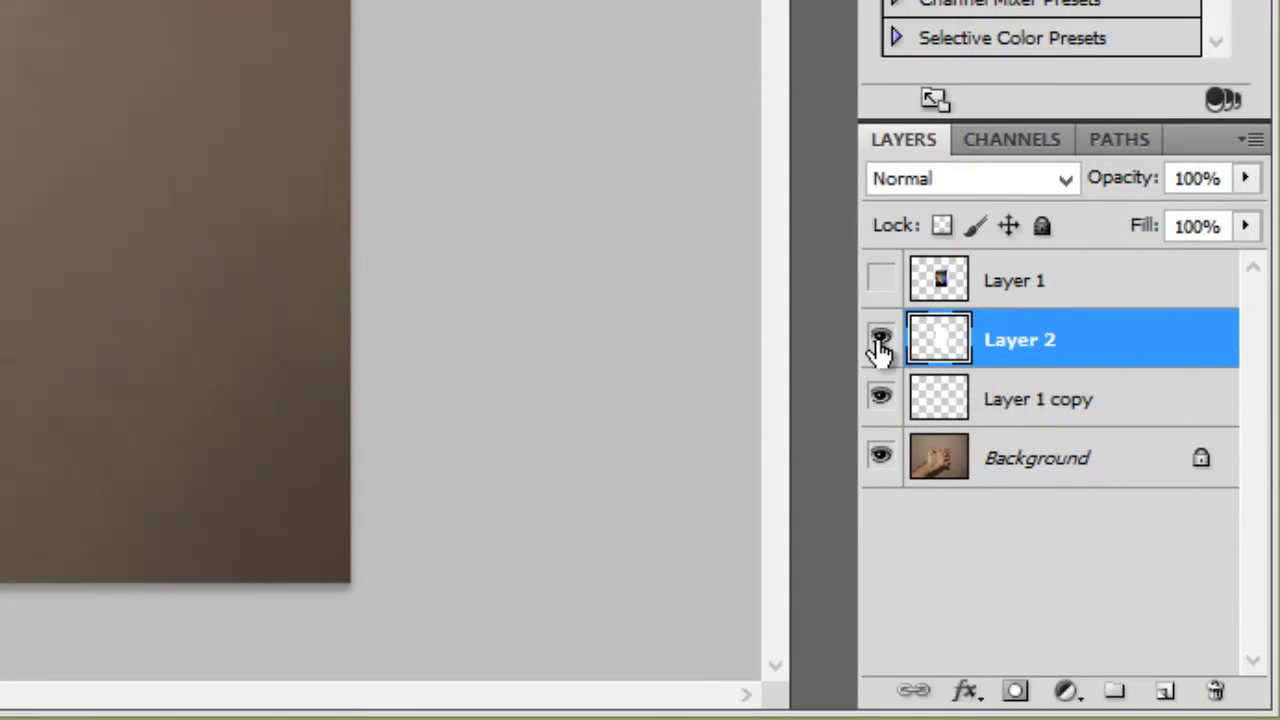
pyautogui.click(881, 342)
pyautogui.click(882, 342)
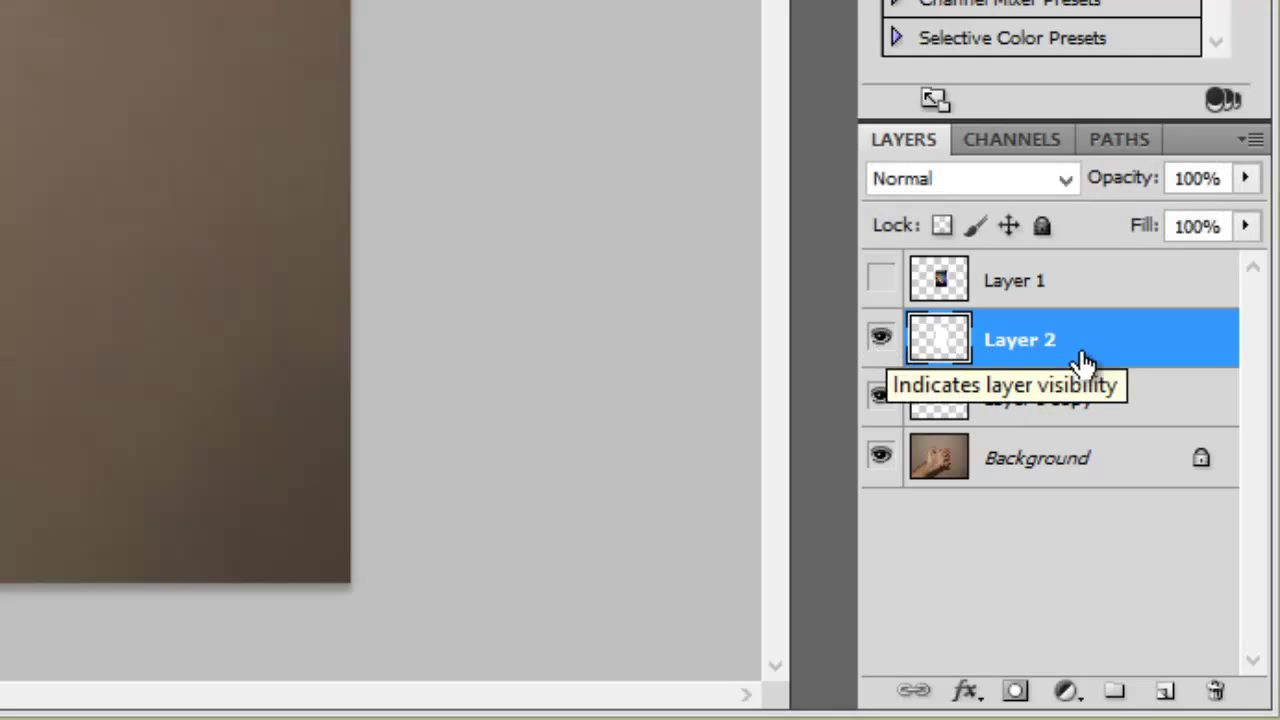
pyautogui.click(879, 402)
pyautogui.click(878, 406)
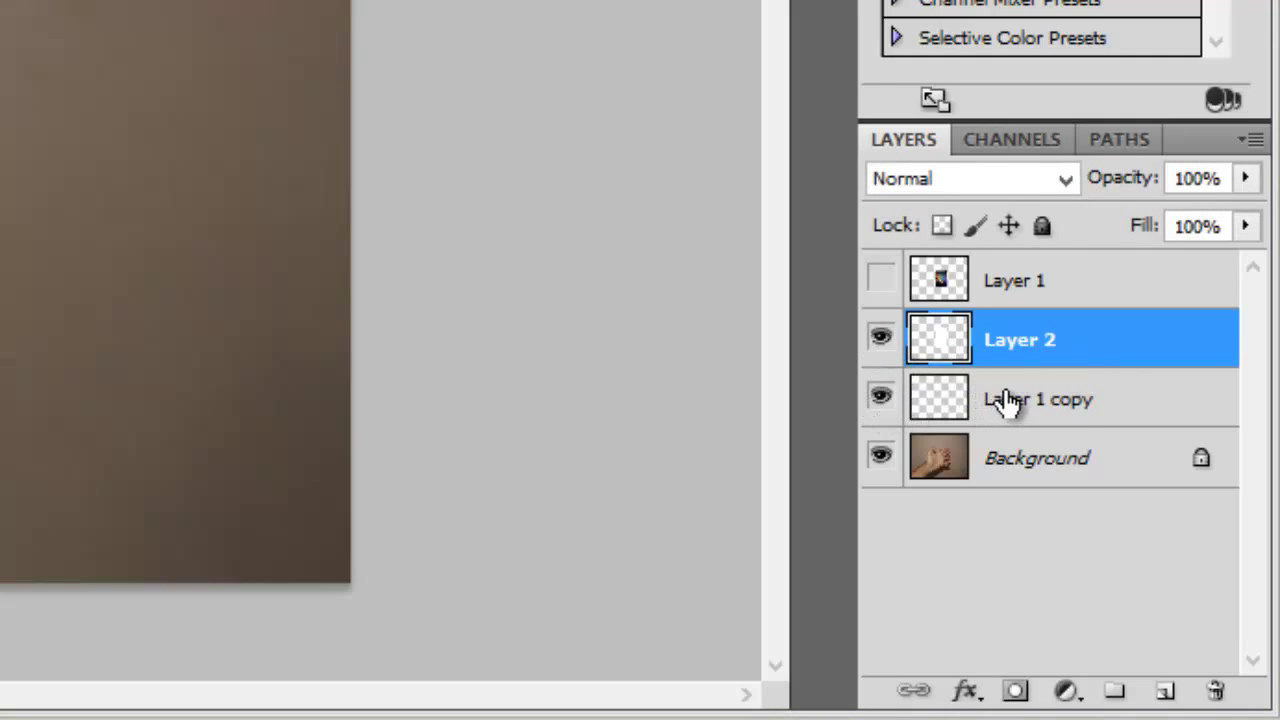
pyautogui.click(1006, 400)
pyautogui.press('Delete')
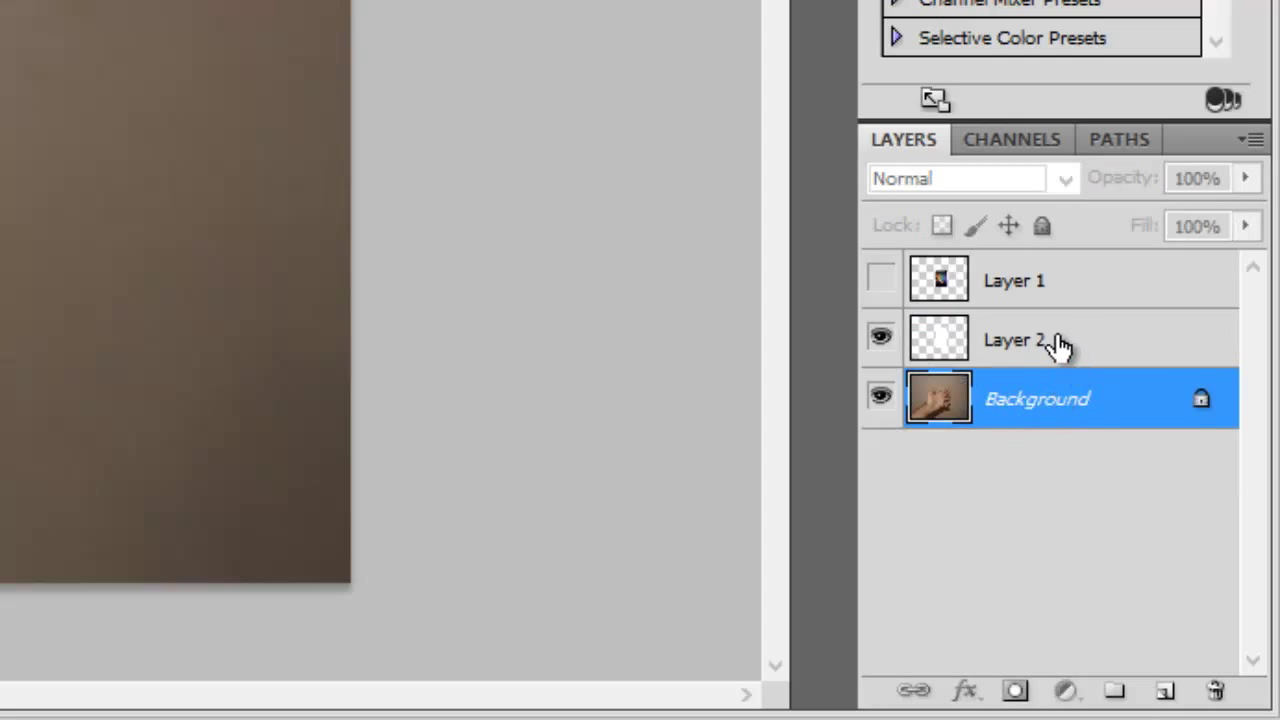
# Add a new Layer 3 with Layer 2's white rectangle loaded as the selection.
pyautogui.click(1058, 343)
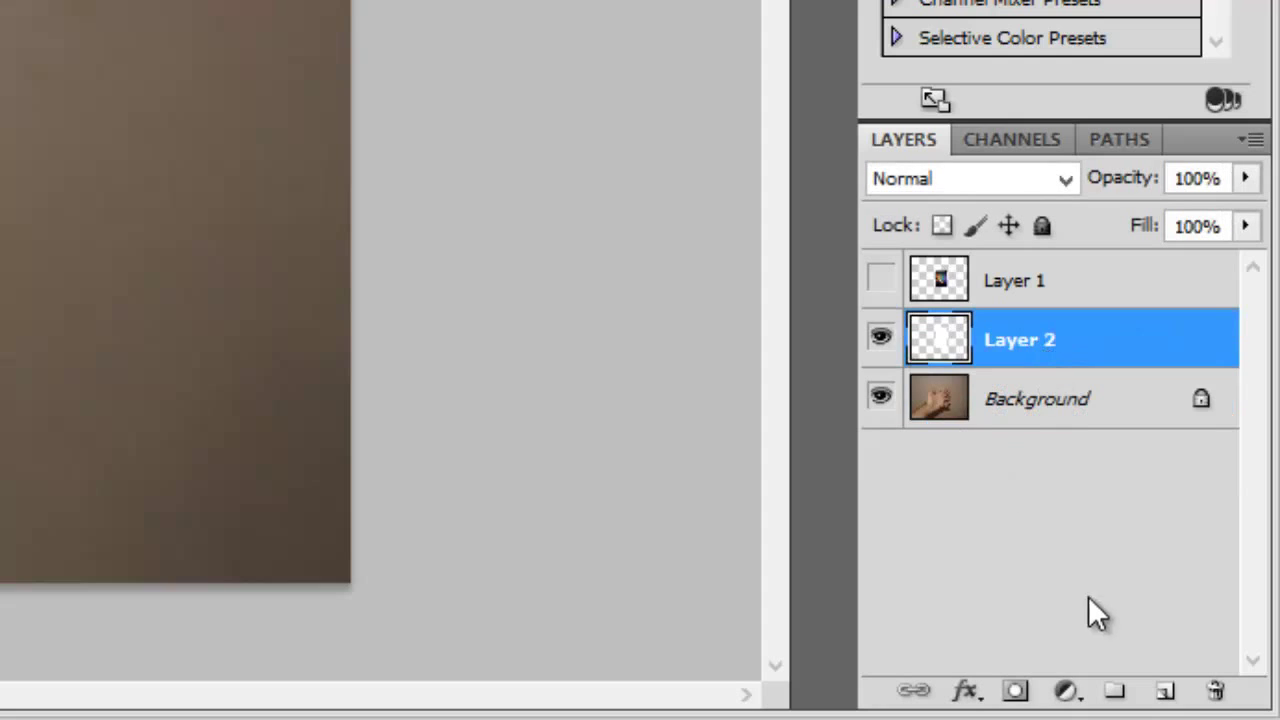
pyautogui.click(1170, 697)
pyautogui.click(955, 412)
pyautogui.rightClick(949, 412)
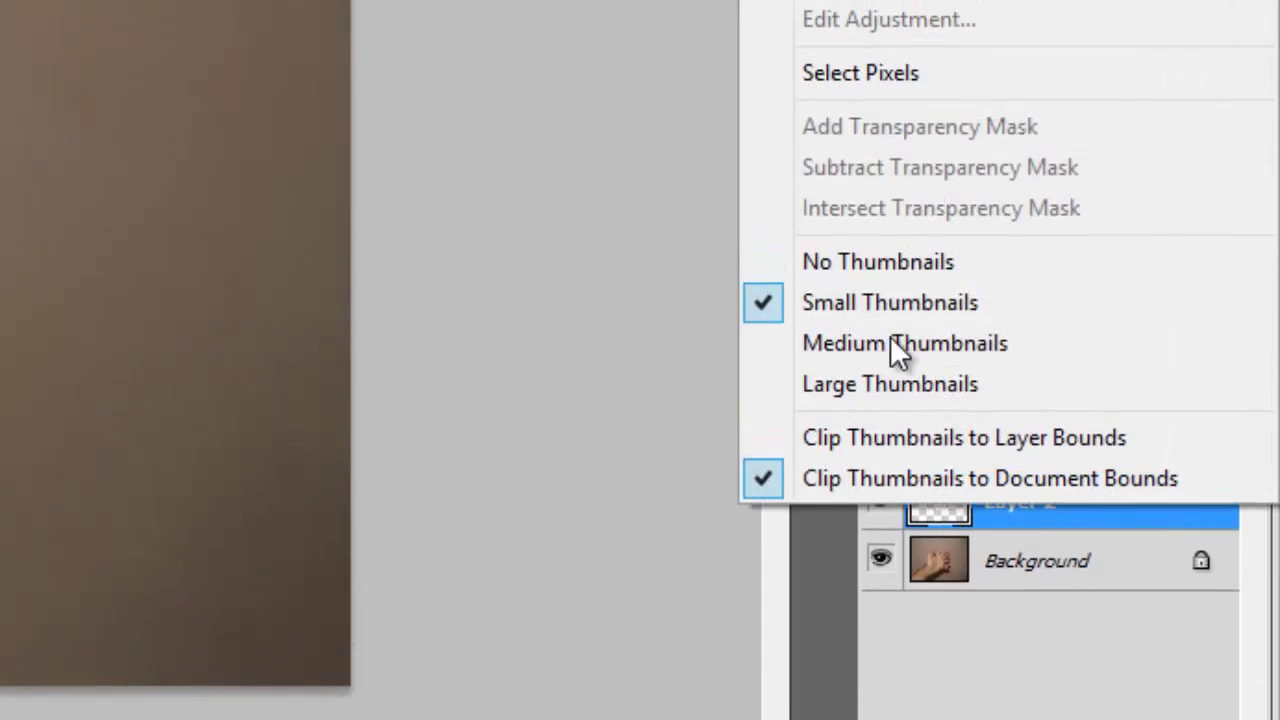
pyautogui.click(895, 80)
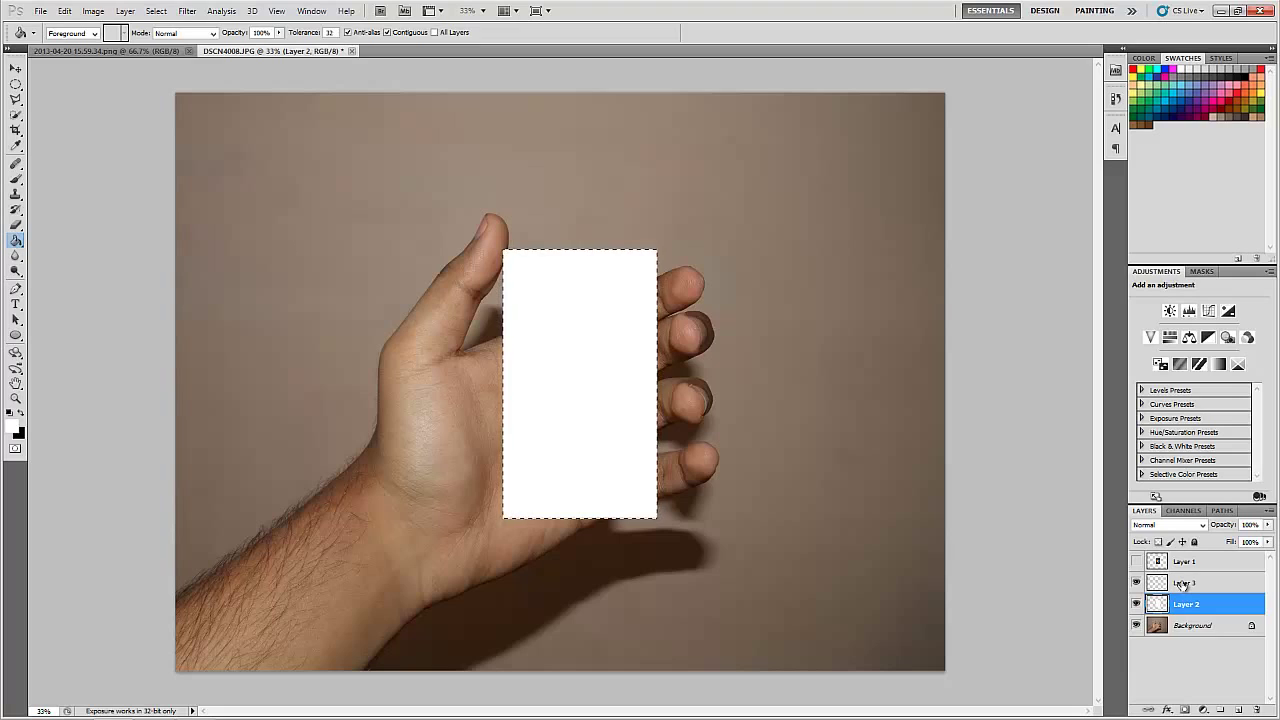
pyautogui.click(1184, 584)
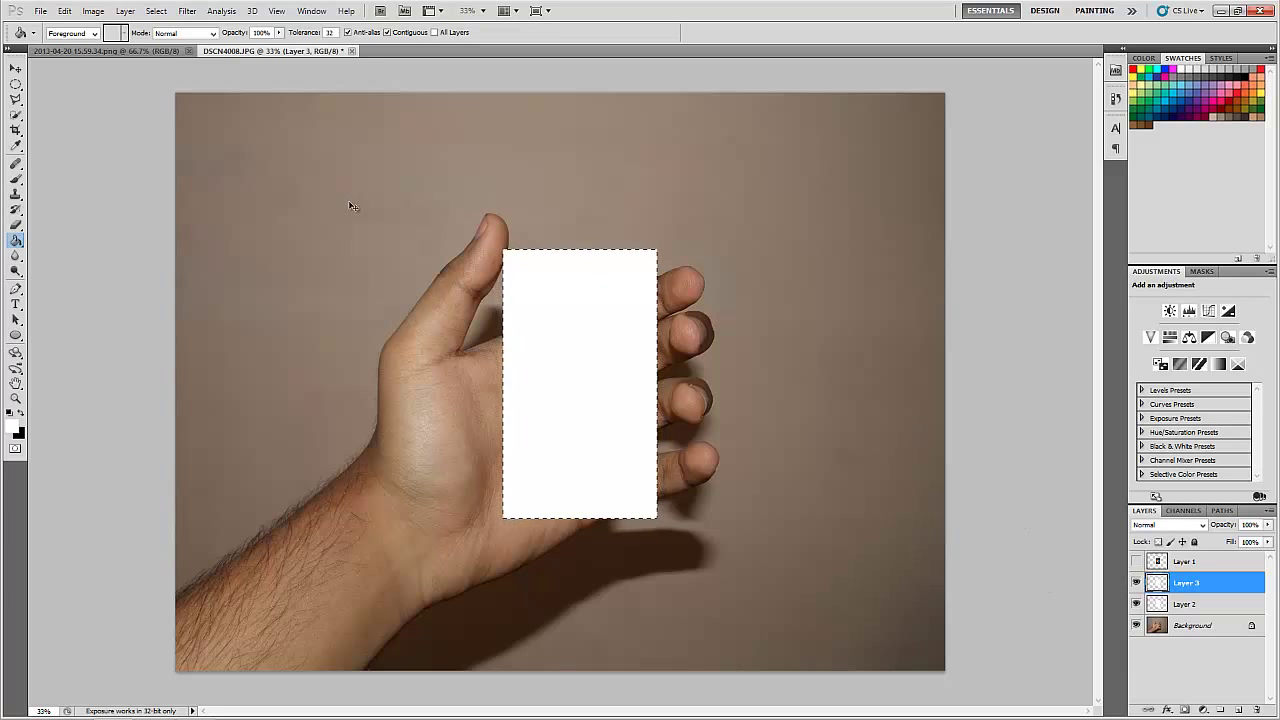
# Scale the rectangle on Layer 3 to 98% width and put Layer 3 beneath Layer 2.
pyautogui.hotkey('ctrl', 't')
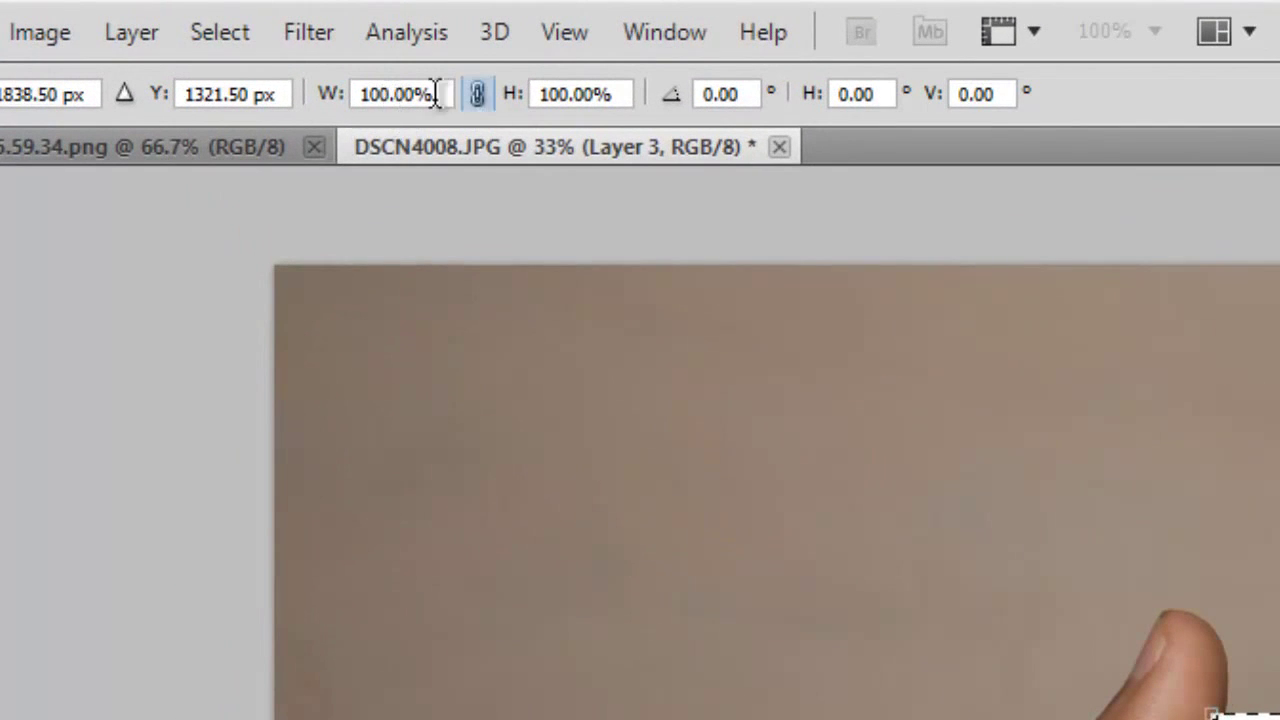
pyautogui.click(397, 93)
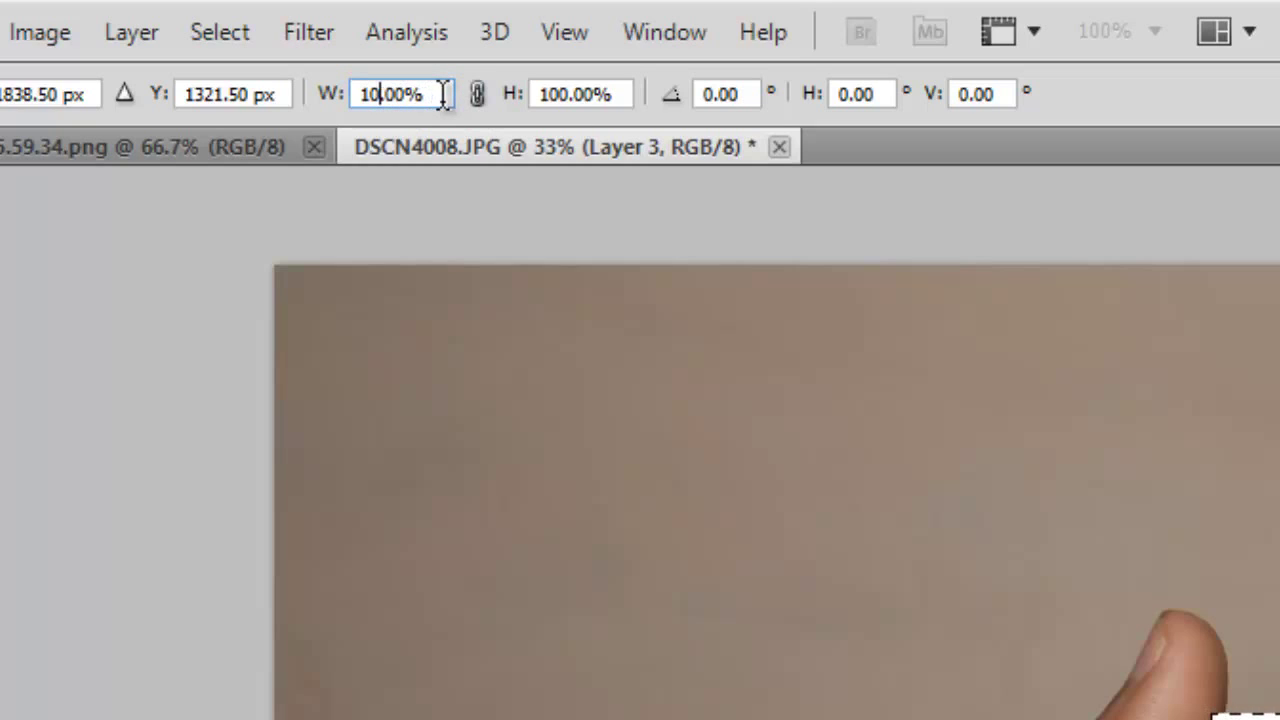
pyautogui.write('98')
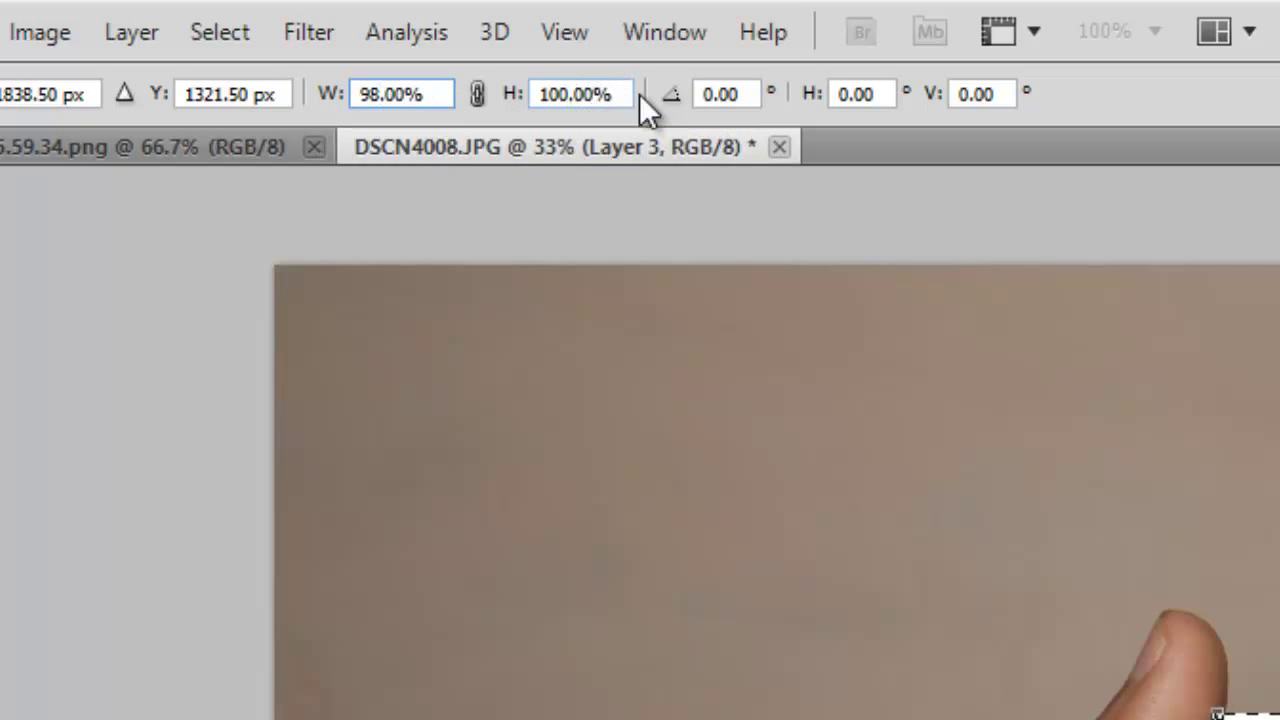
pyautogui.click(567, 92)
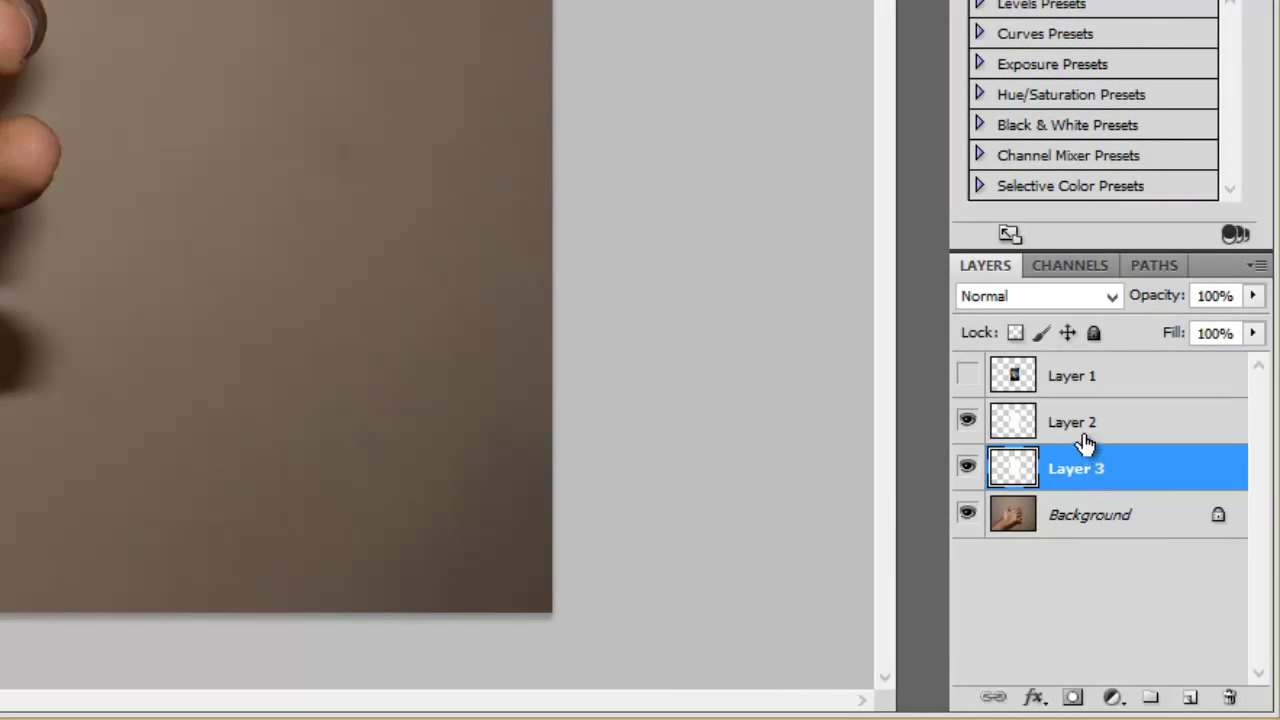
pyautogui.click(1119, 433)
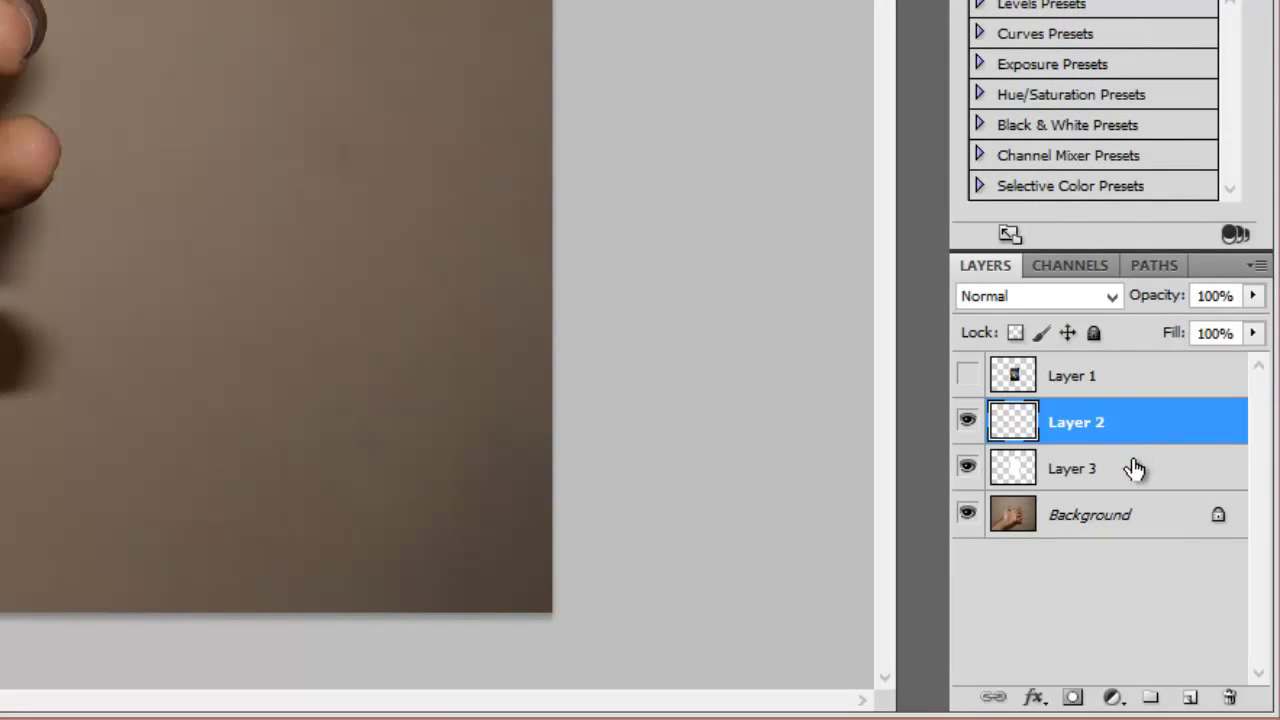
# Lower Layer 2's opacity to 31%.
pyautogui.click(1133, 474)
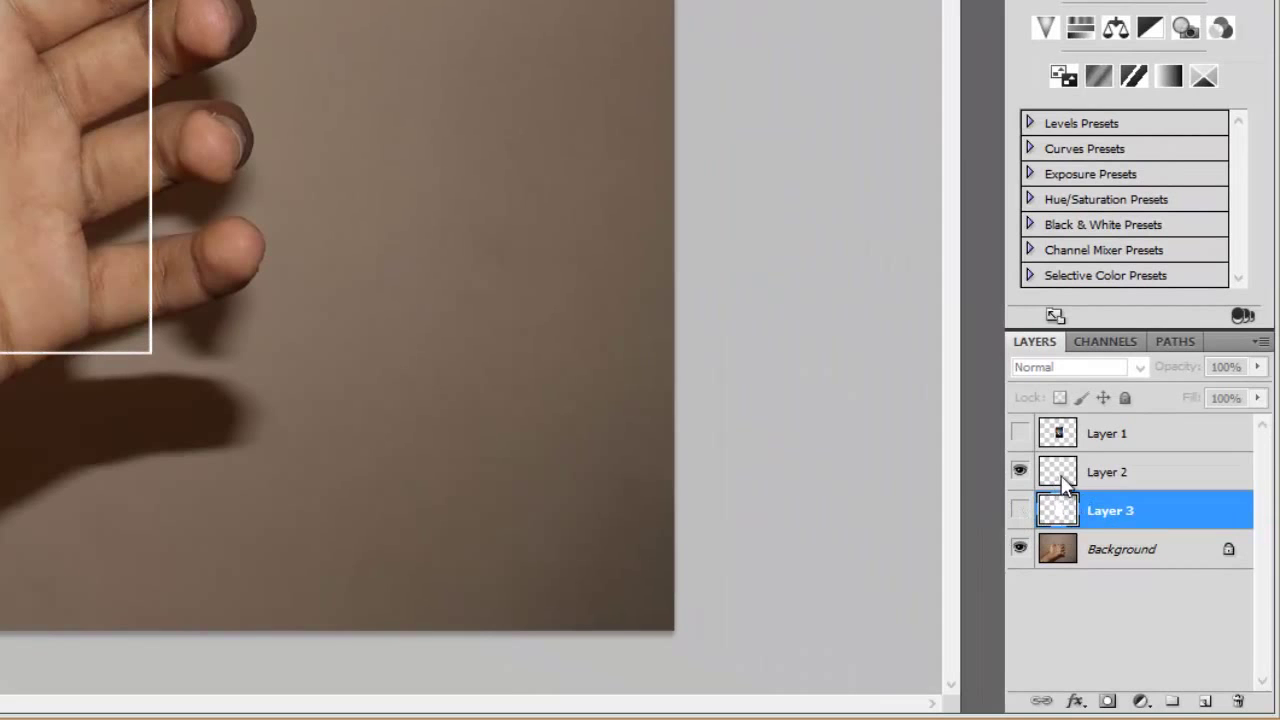
pyautogui.rightClick(1065, 485)
pyautogui.click(1060, 195)
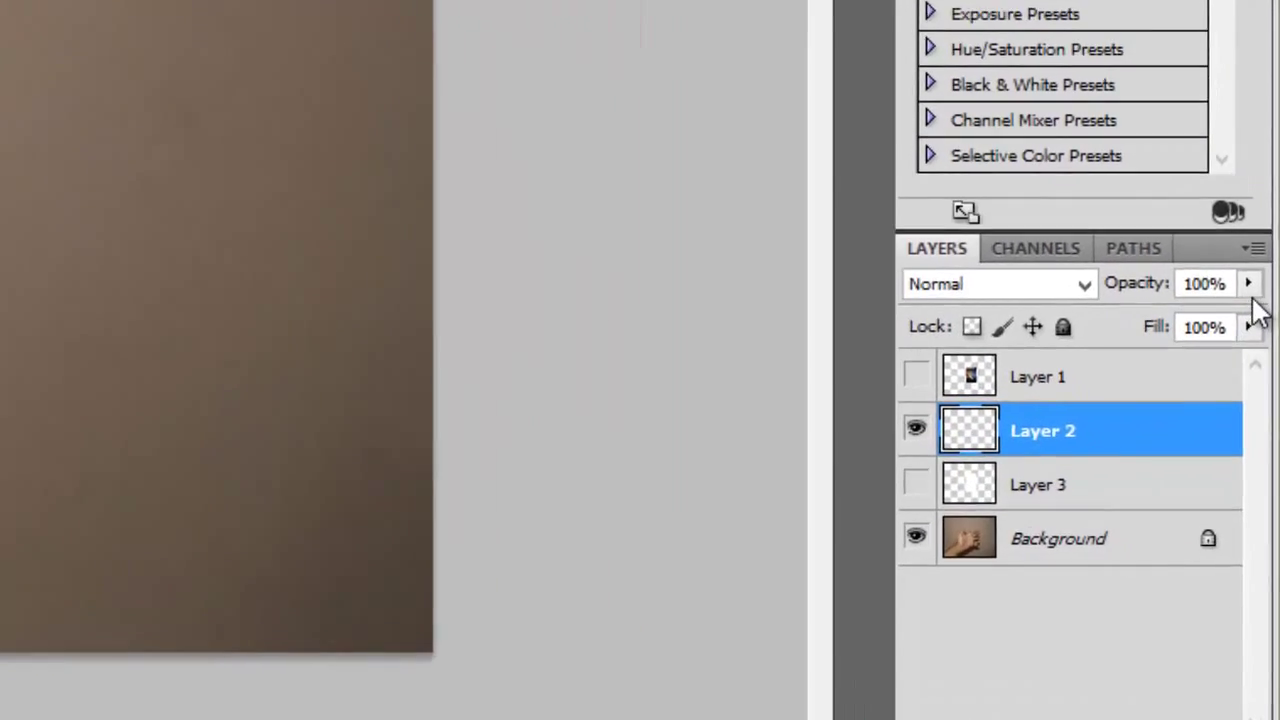
pyautogui.click(1257, 367)
pyautogui.moveTo(1170, 240); pyautogui.dragTo(1105, 238)
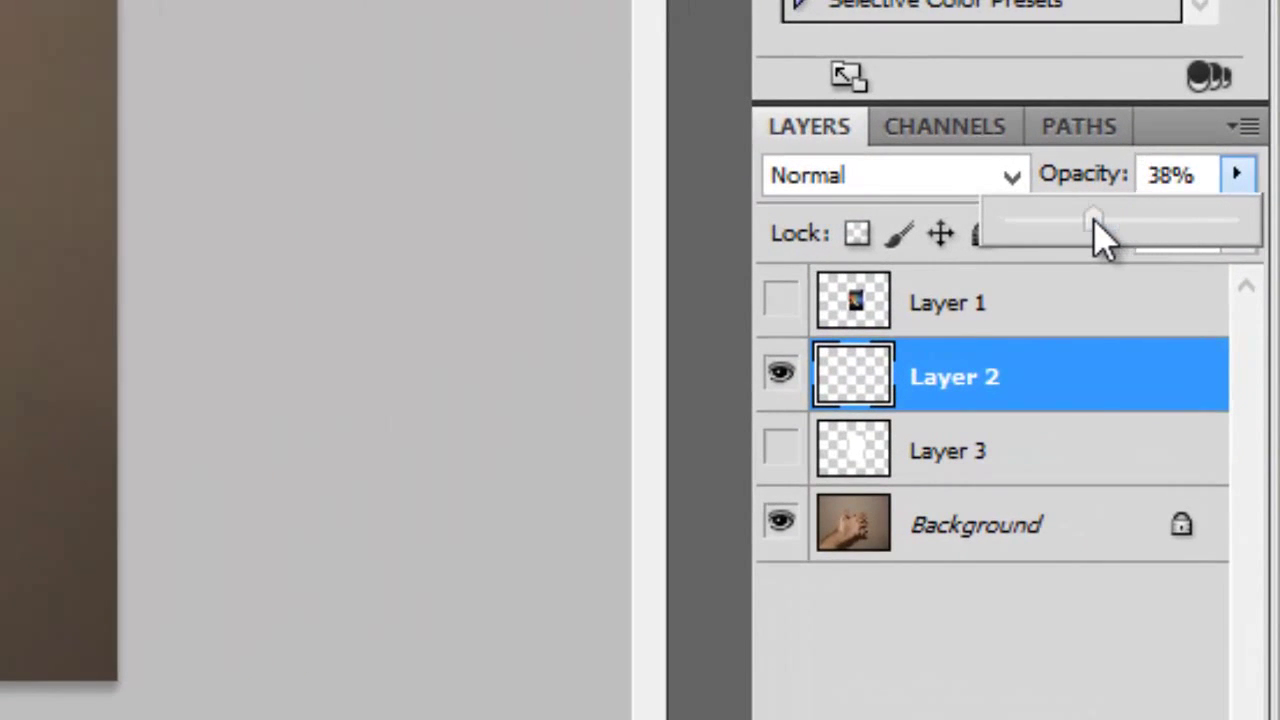
pyautogui.moveTo(1074, 237); pyautogui.dragTo(1074, 243)
pyautogui.click(1240, 178)
# Show Layer 3 again and set its opacity to 19%.
pyautogui.click(783, 446)
pyautogui.click(951, 443)
pyautogui.click(1238, 174)
pyautogui.moveTo(1137, 229); pyautogui.dragTo(1050, 238)
pyautogui.click(1243, 178)
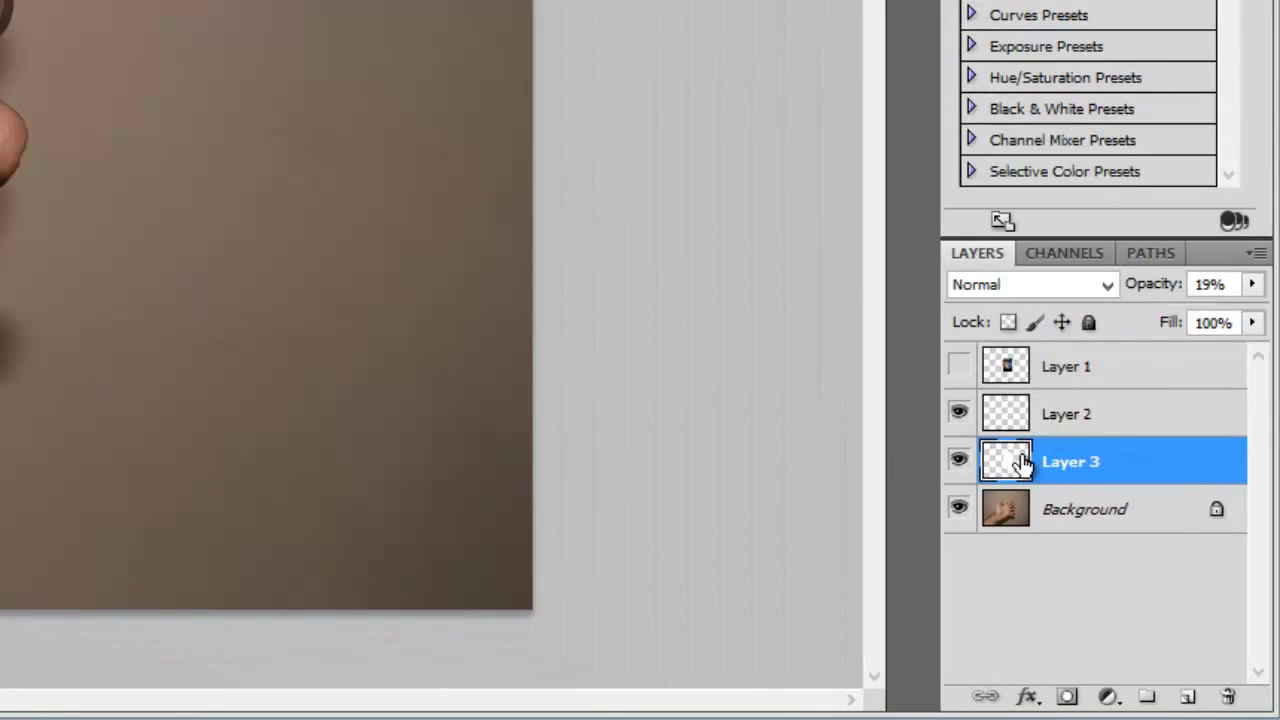
# Give Layer 3 a Bevel and Emboss: 205% depth, 10 px, 45° angle, 85° altitude.
pyautogui.rightClick(1020, 463)
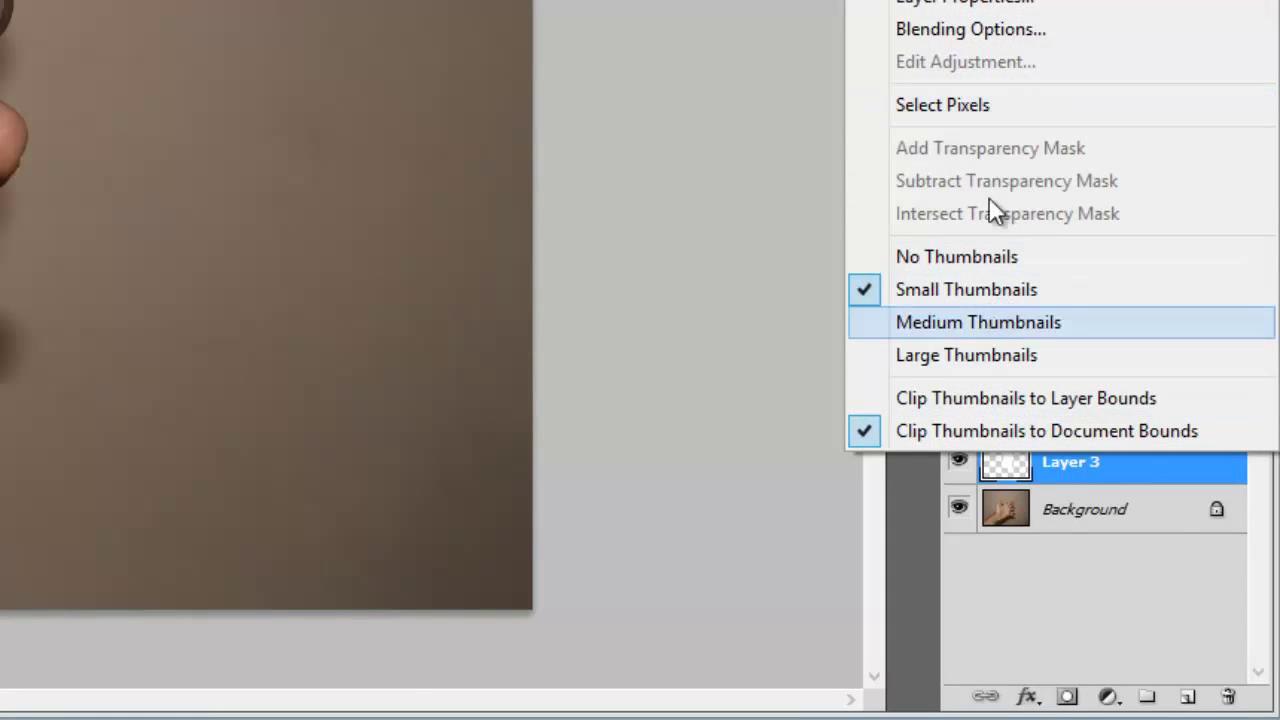
pyautogui.click(980, 40)
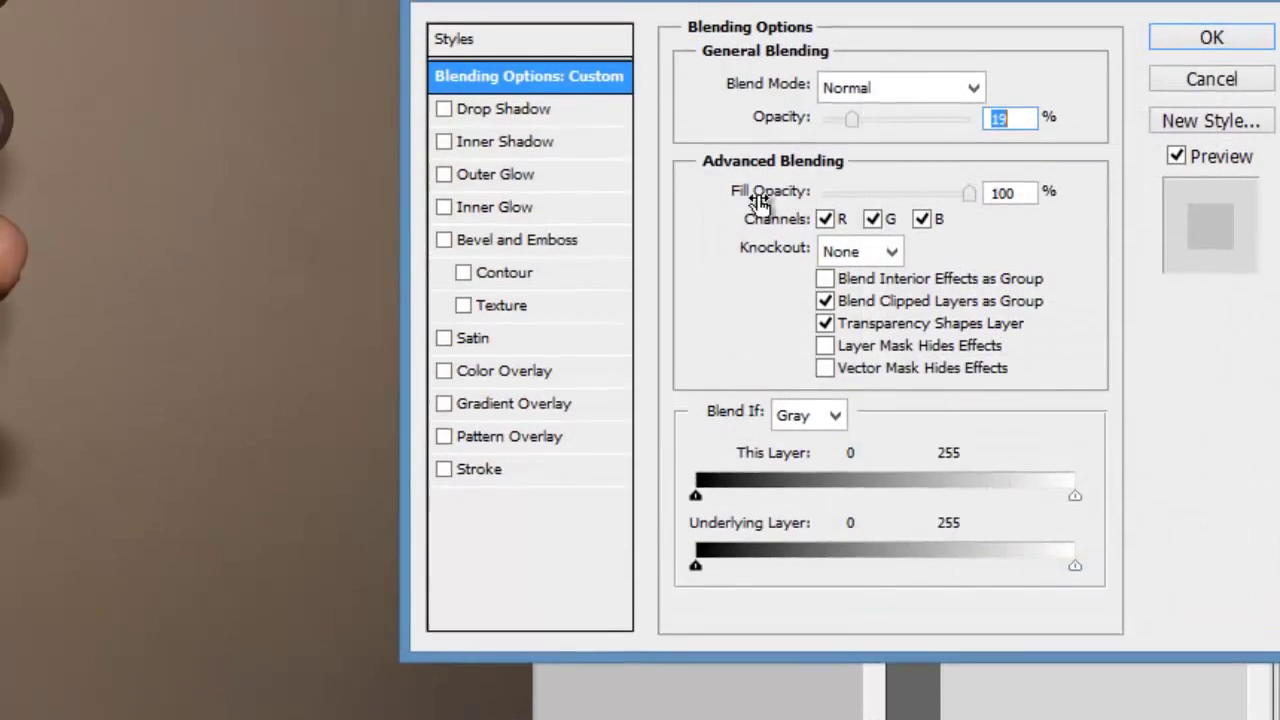
pyautogui.click(510, 245)
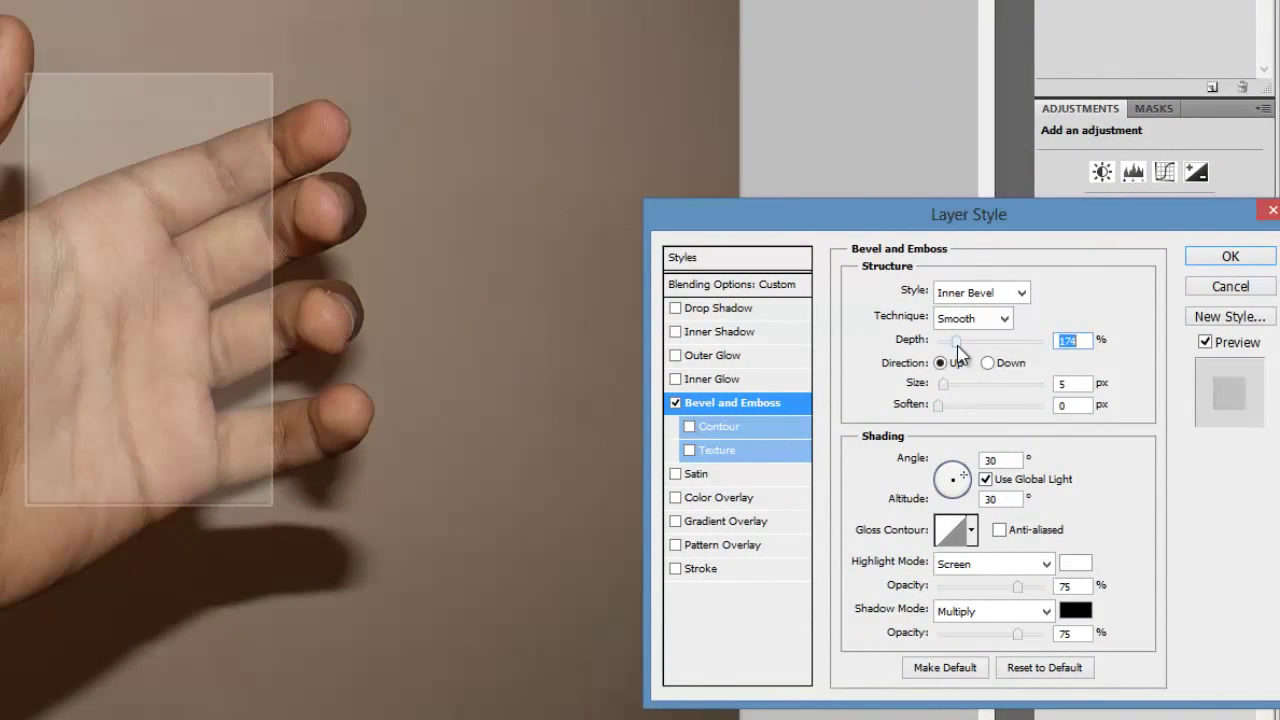
pyautogui.moveTo(957, 352); pyautogui.dragTo(952, 395)
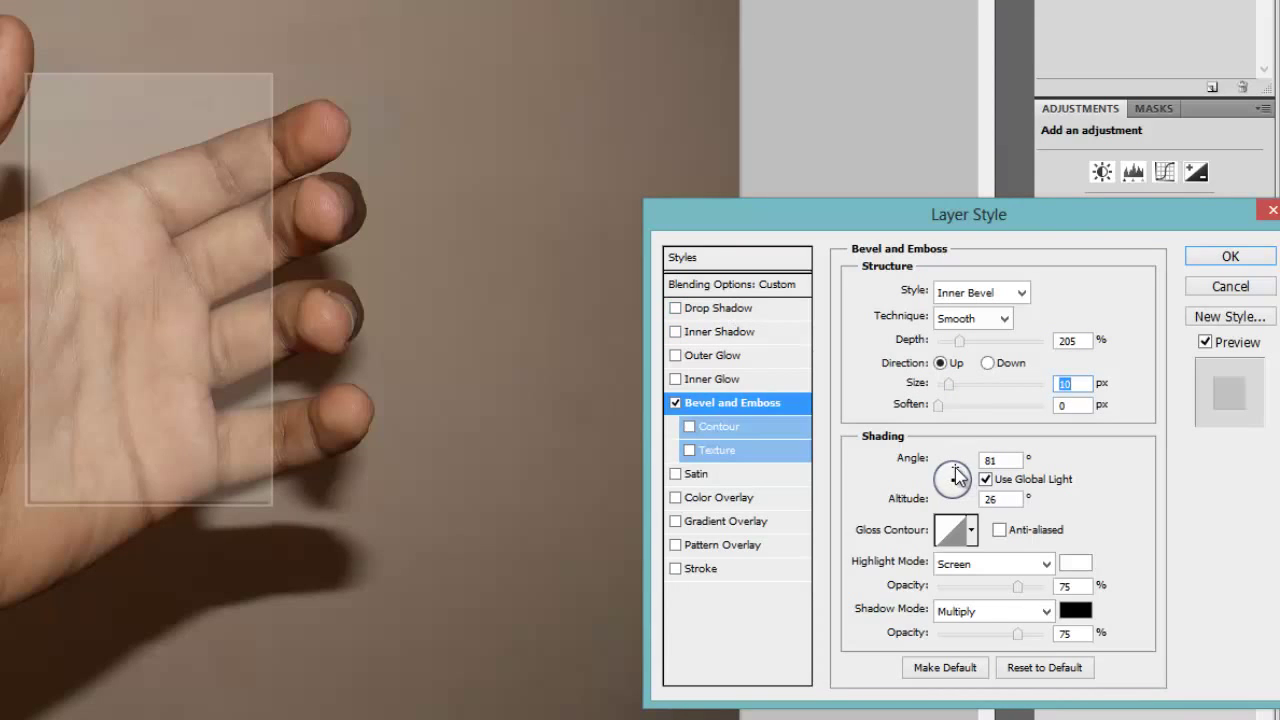
pyautogui.click(952, 477)
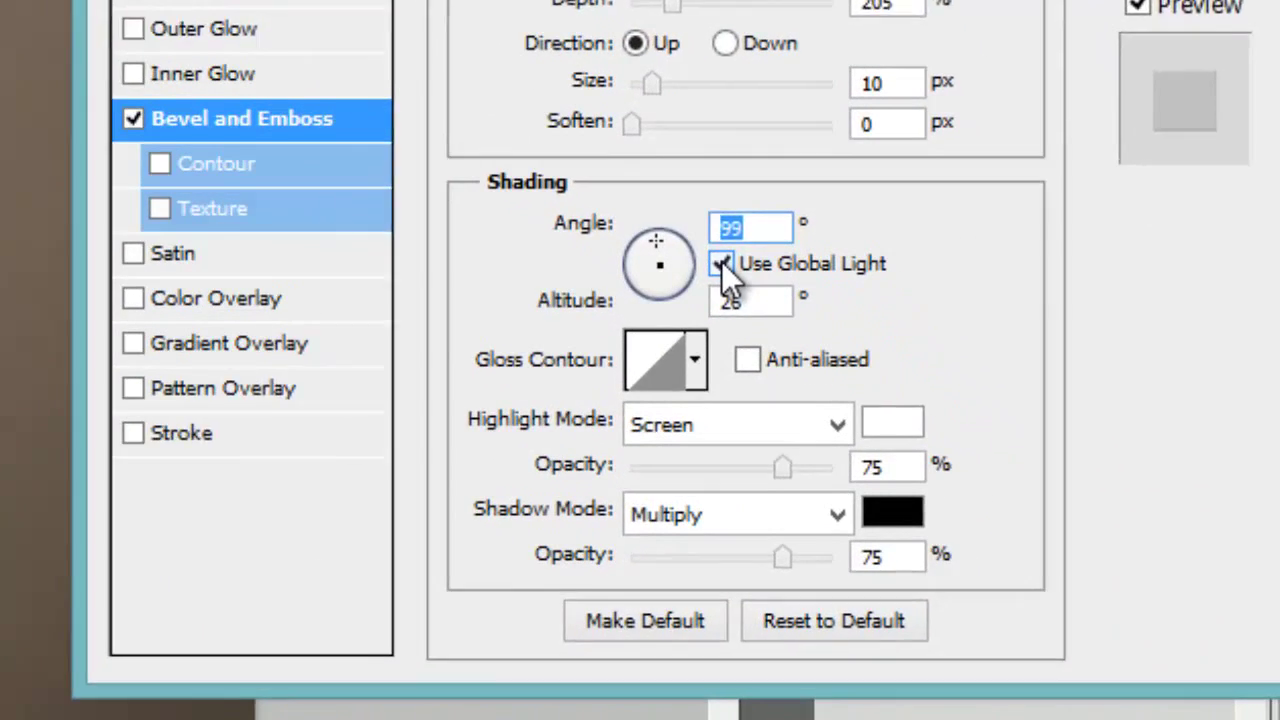
pyautogui.click(985, 479)
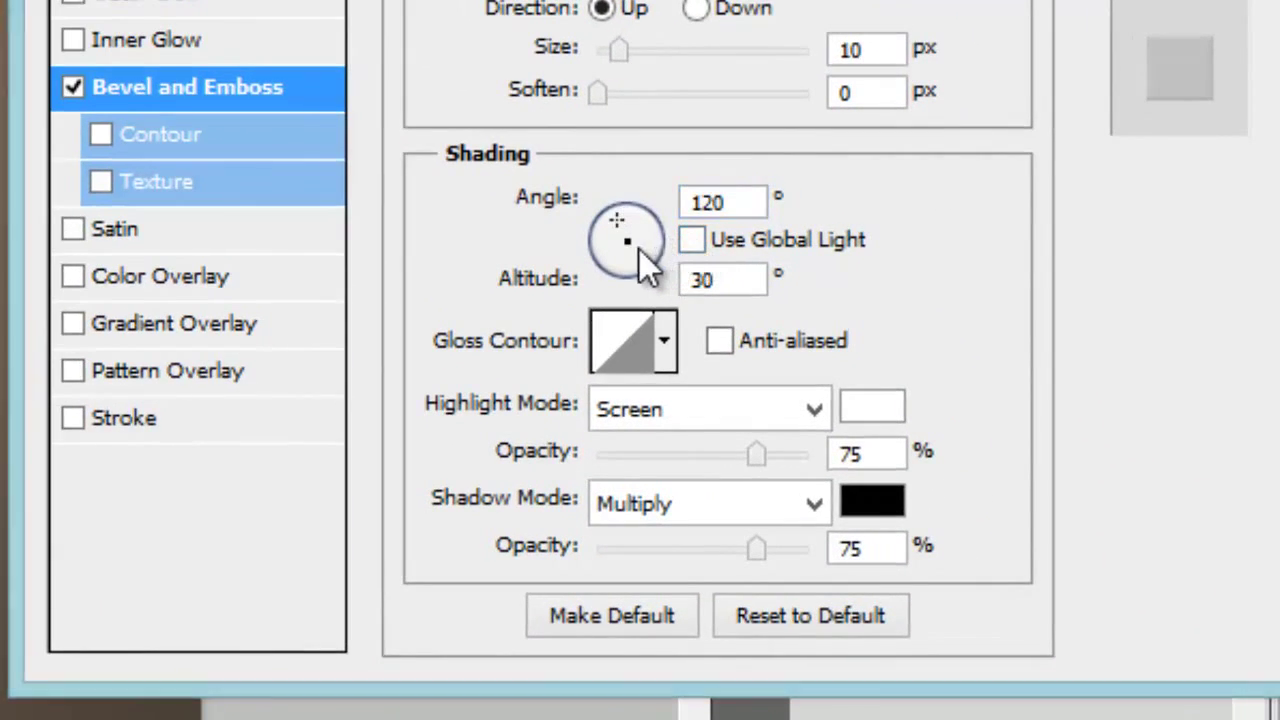
pyautogui.moveTo(622, 243); pyautogui.dragTo(1158, 440)
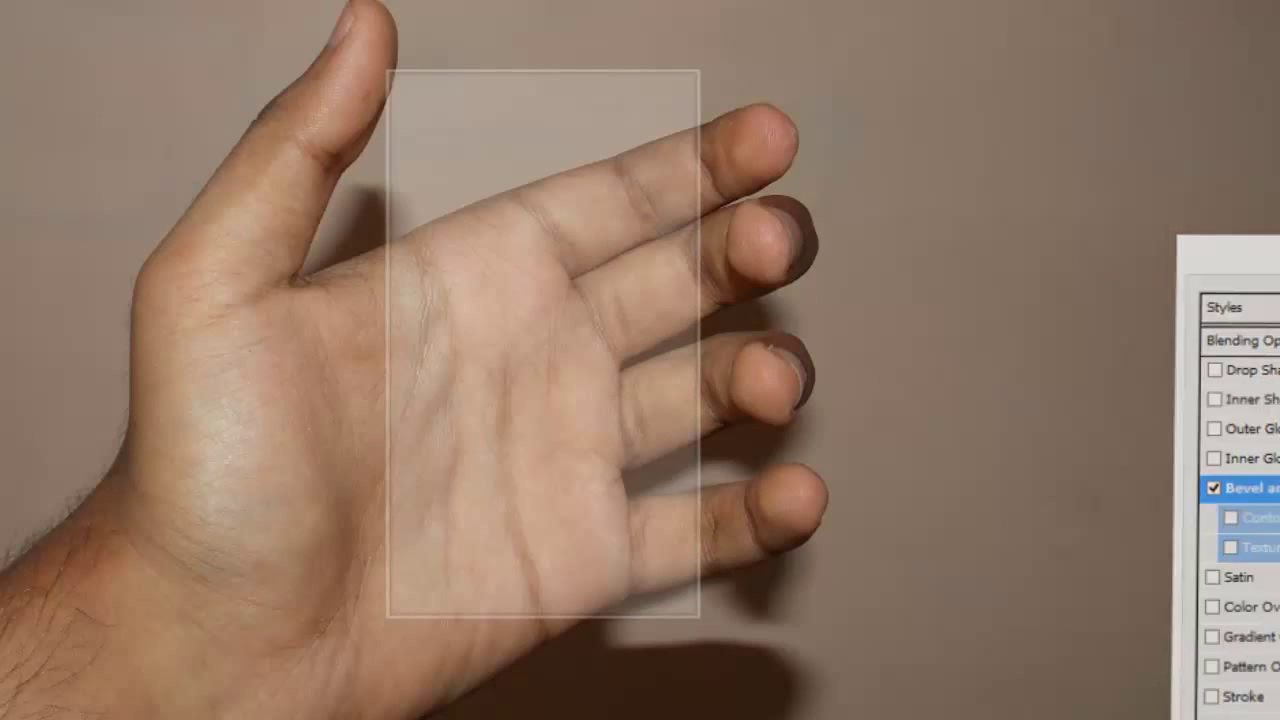
pyautogui.press('Return')
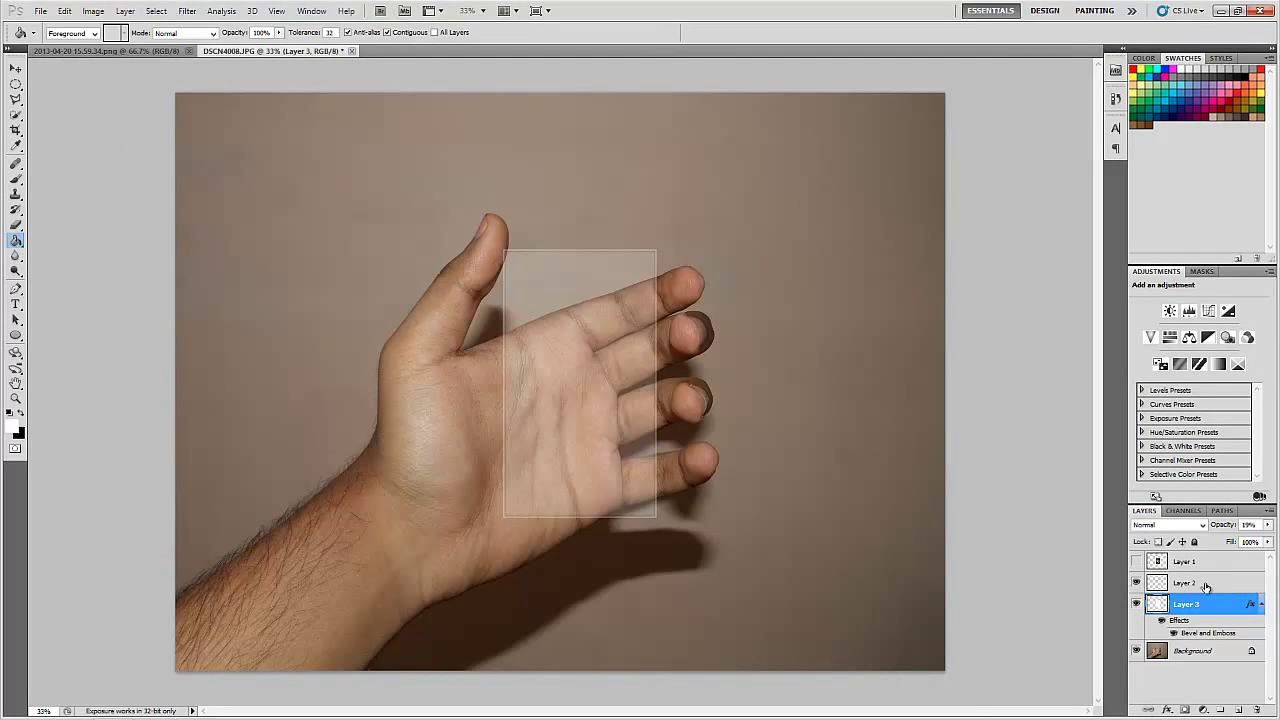
# Show the Layer 1 screenshot and select its black bars with Color Range.
pyautogui.click(1205, 587)
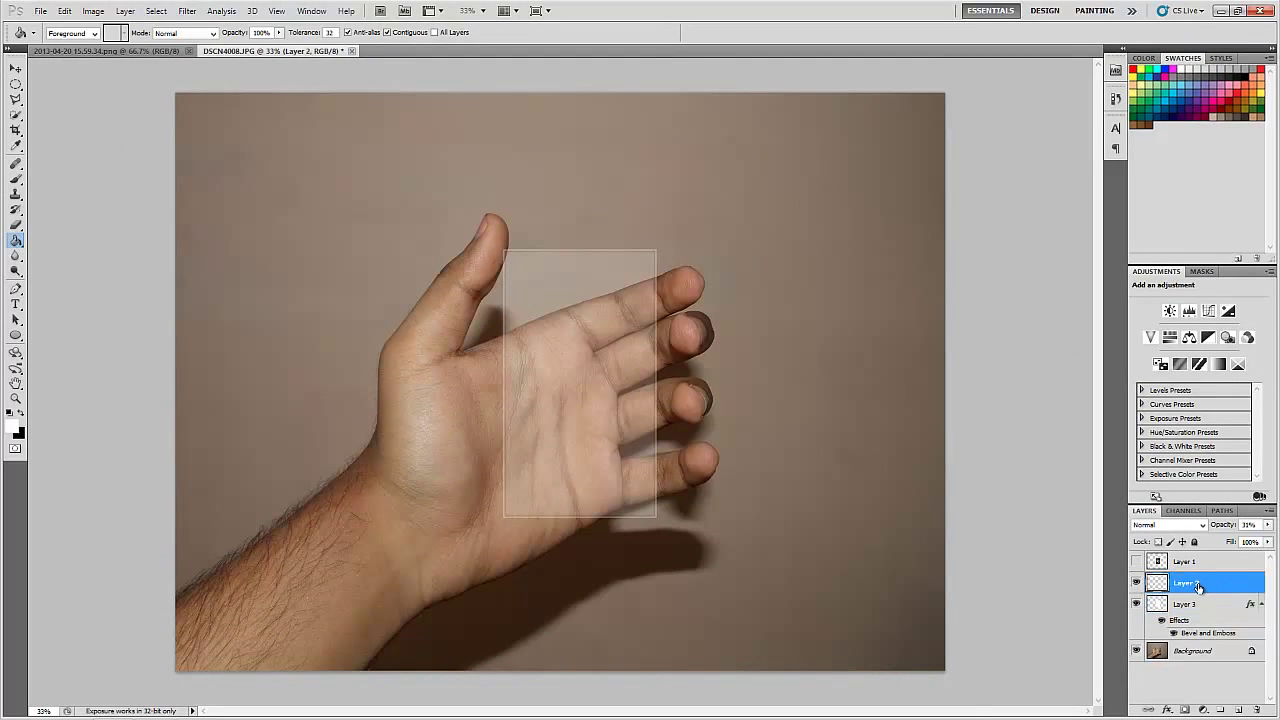
pyautogui.click(1180, 562)
pyautogui.click(1136, 562)
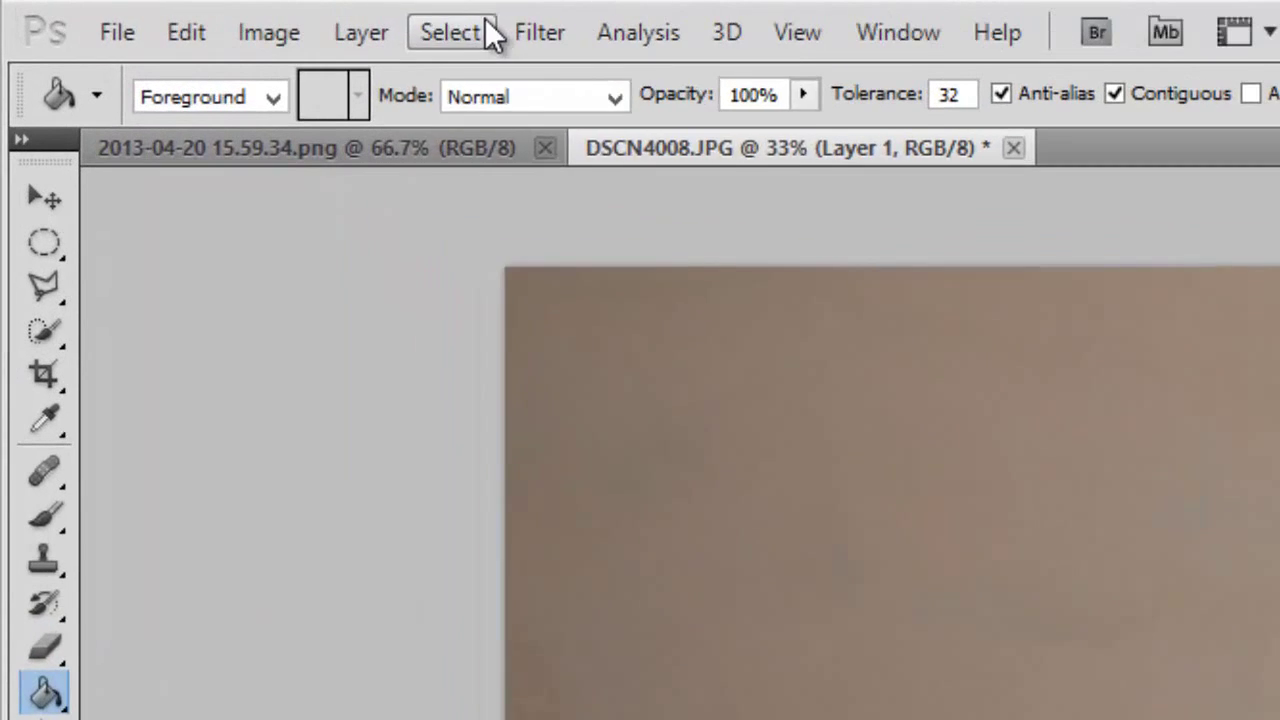
pyautogui.click(200, 13)
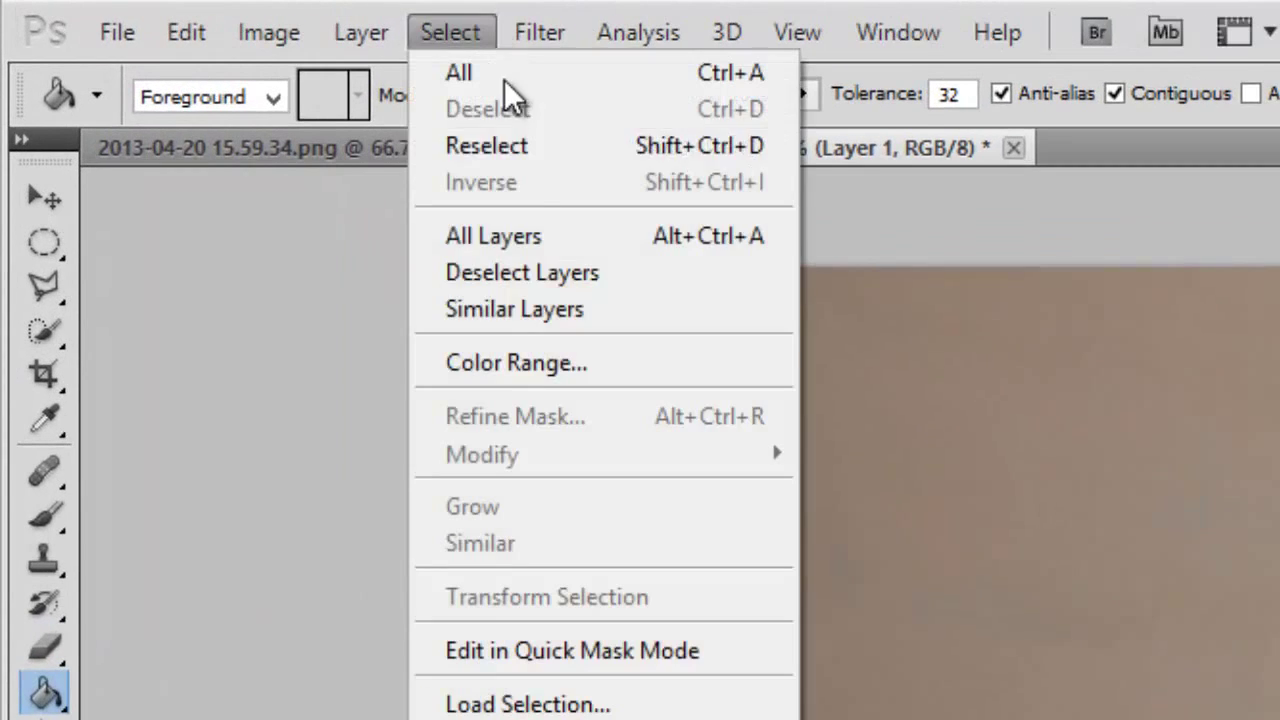
pyautogui.click(222, 155)
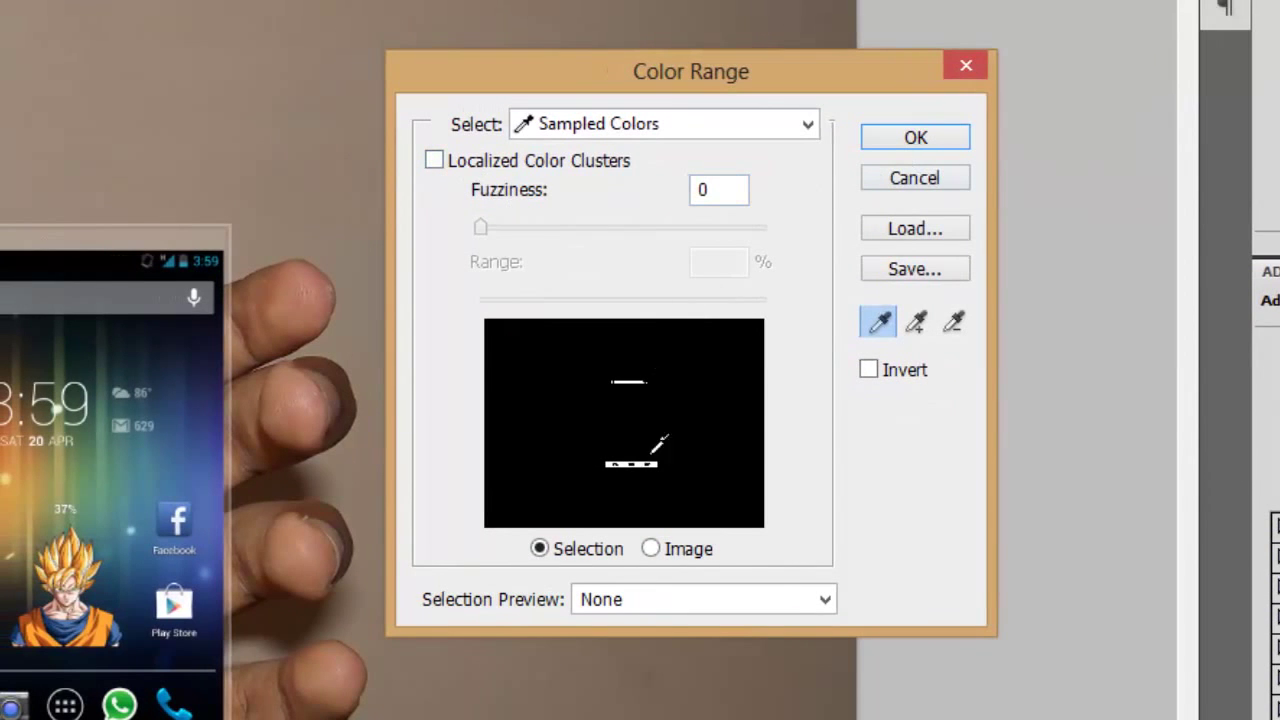
pyautogui.click(918, 140)
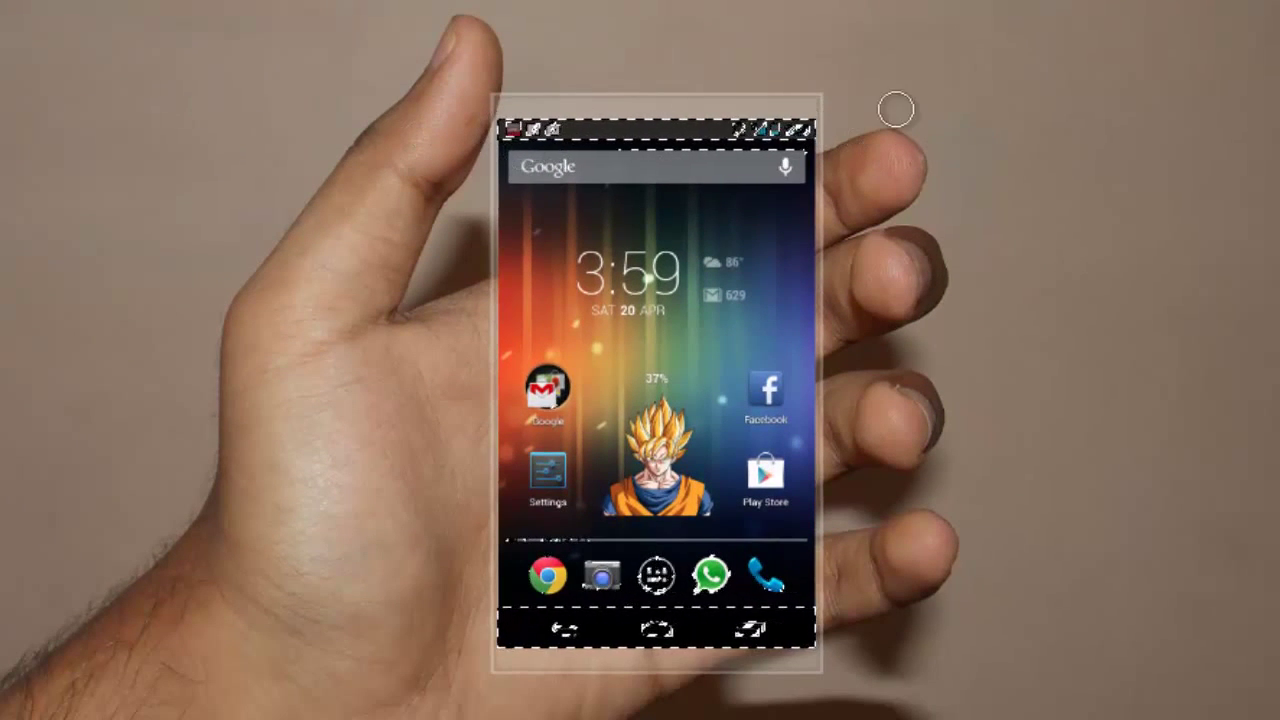
# Erase part of the black navigation bar, undo the bad stroke, and deselect.
pyautogui.moveTo(500, 612); pyautogui.dragTo(948, 695)
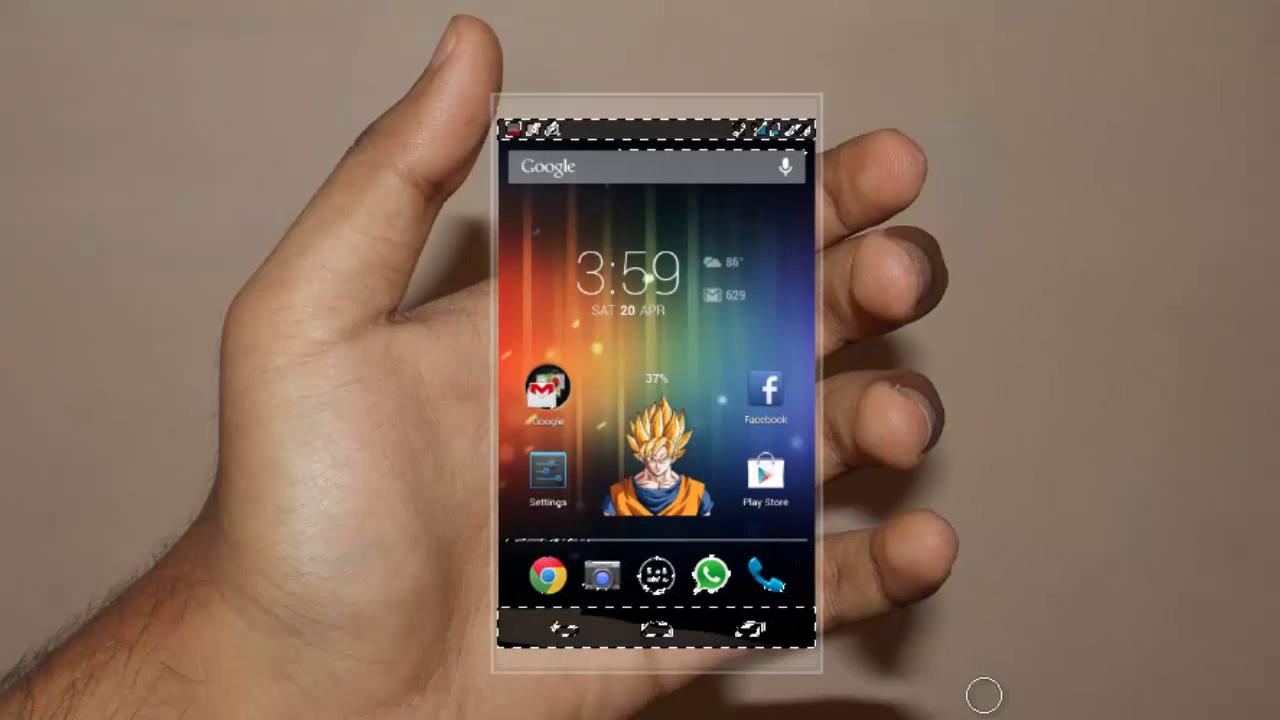
pyautogui.hotkey('ctrl', 'z')
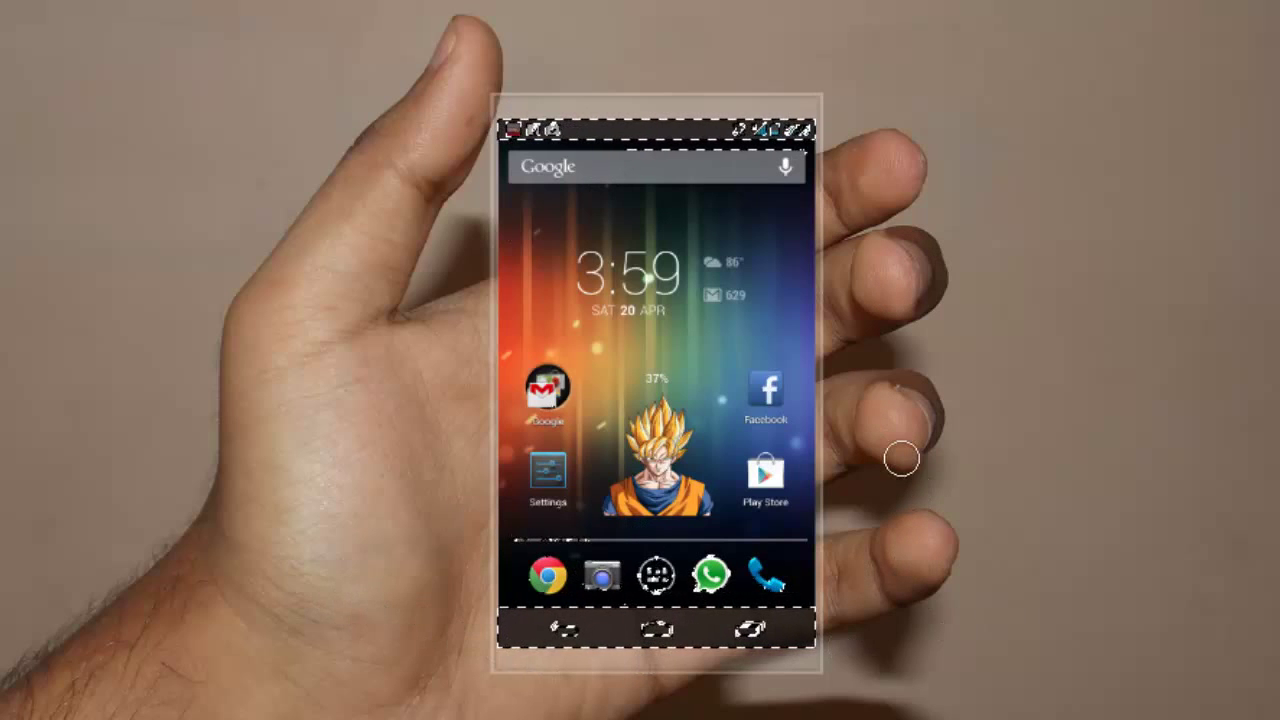
pyautogui.hotkey('ctrl', 'd')
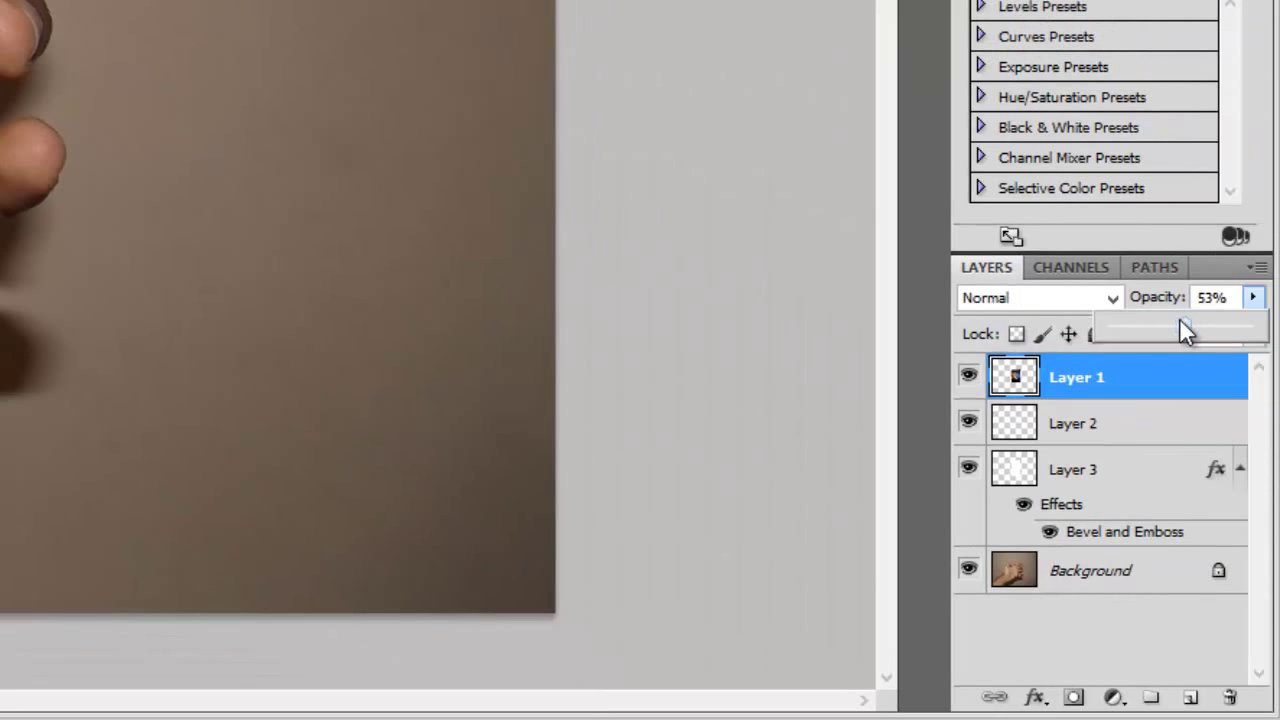
# Set the screenshot layer's opacity to 75% and pick the Polygonal Lasso tool.
pyautogui.moveTo(1179, 318); pyautogui.dragTo(1216, 326)
pyautogui.click(1260, 303)
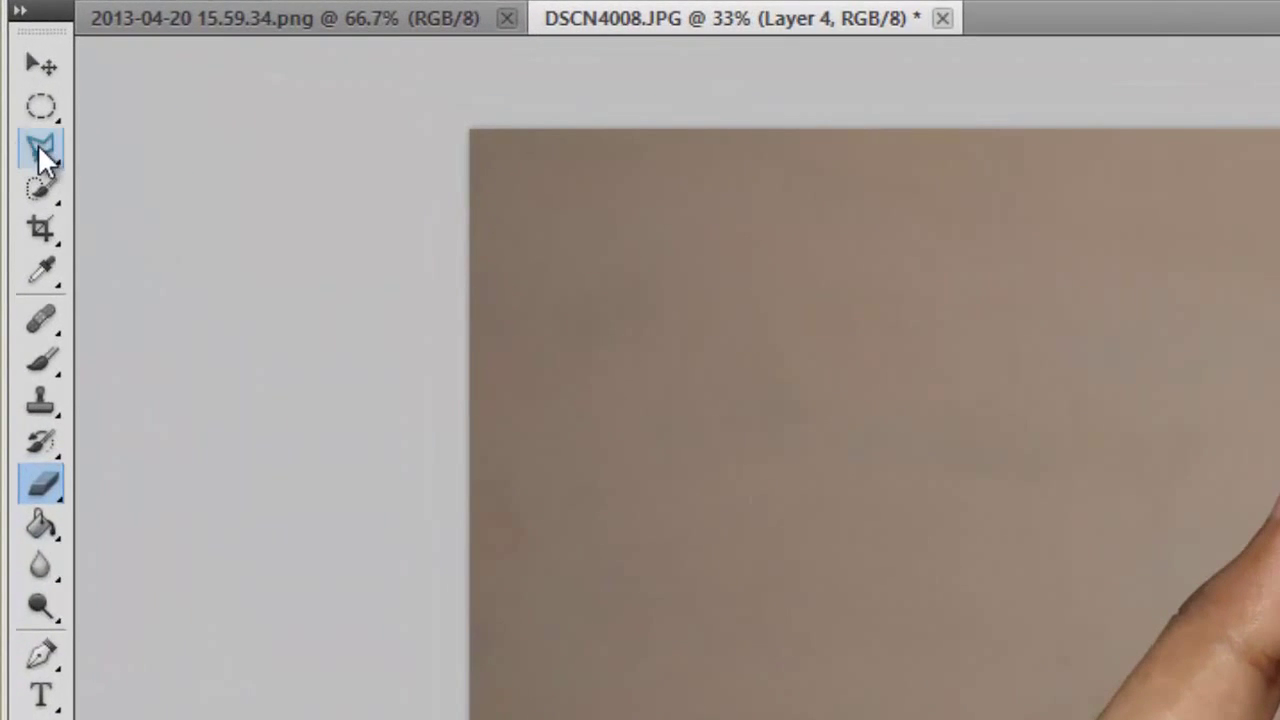
pyautogui.click(40, 150)
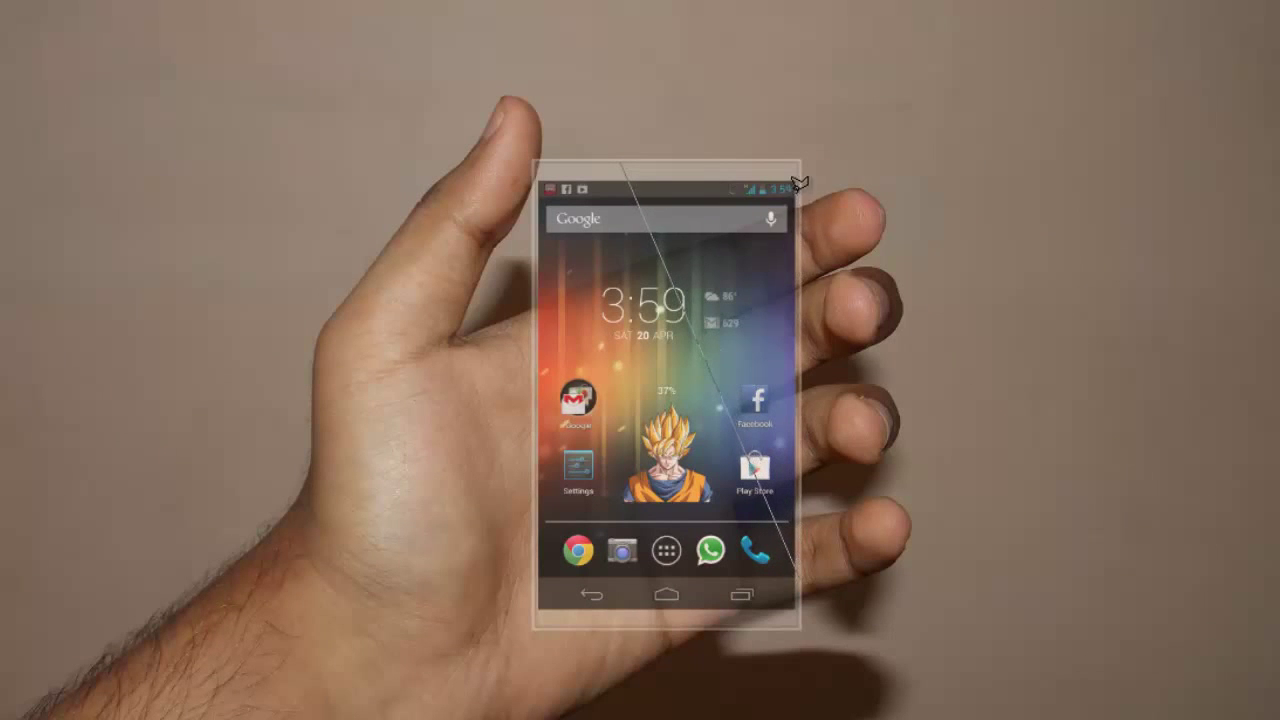
# Close the diagonal lasso and fill it on Layer 4 with a white-to-transparent glare gradient.
pyautogui.click(620, 158)
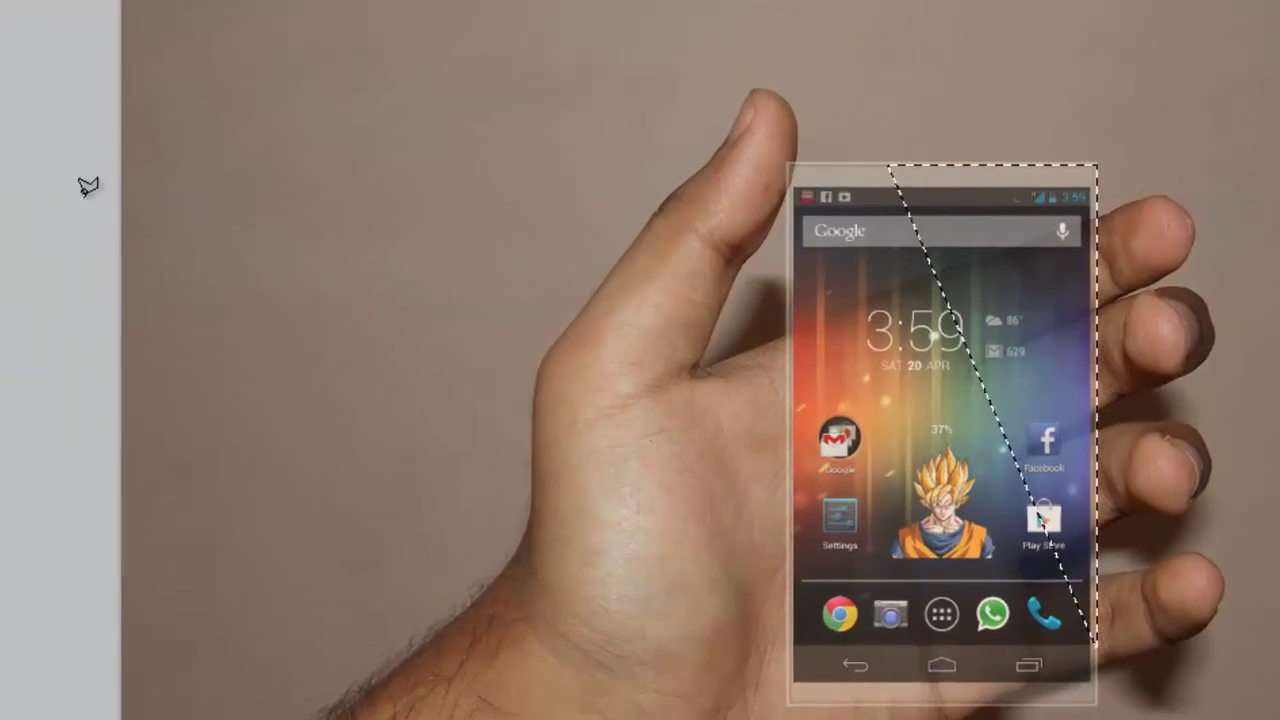
pyautogui.click(40, 128)
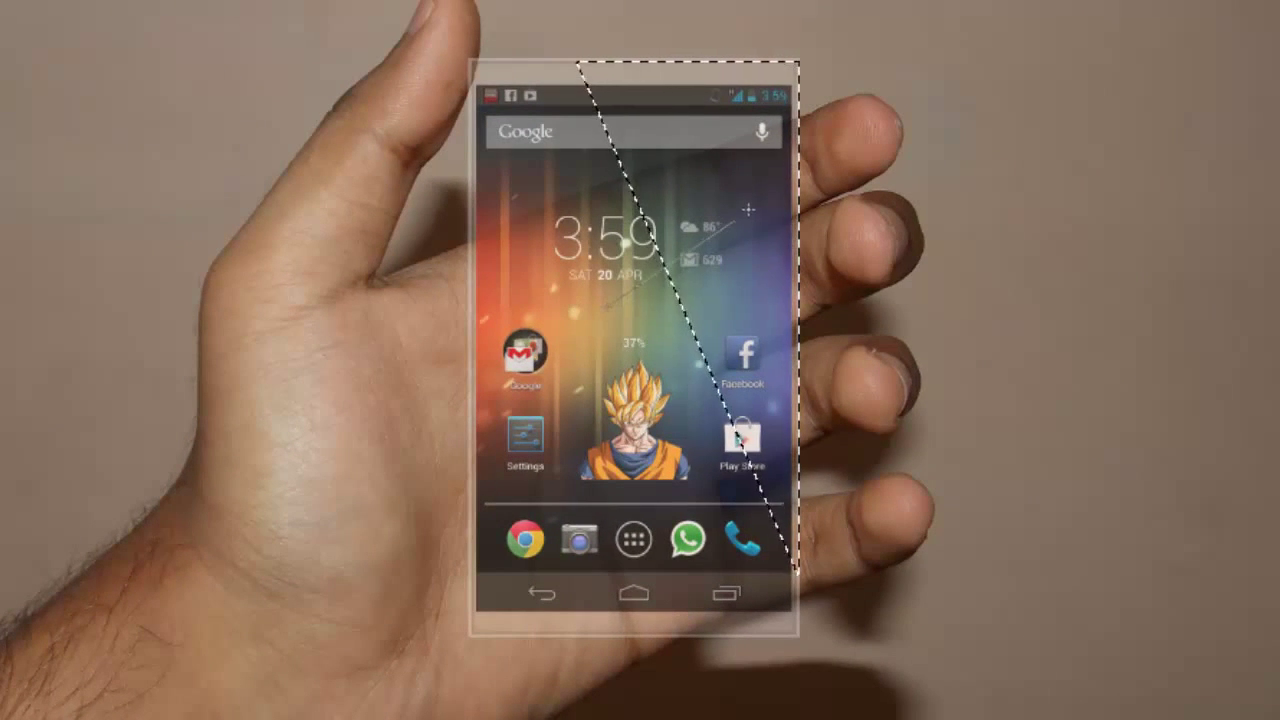
pyautogui.moveTo(607, 305); pyautogui.dragTo(779, 213)
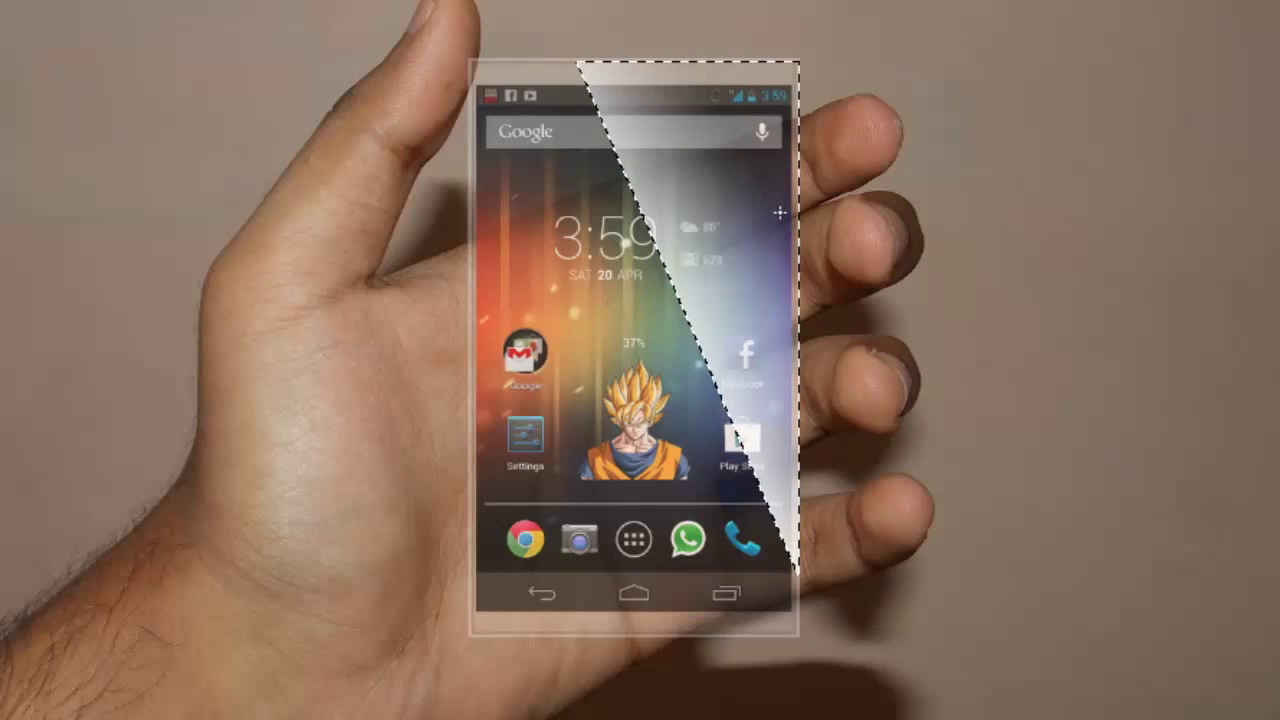
pyautogui.hotkey('ctrl', 'z')
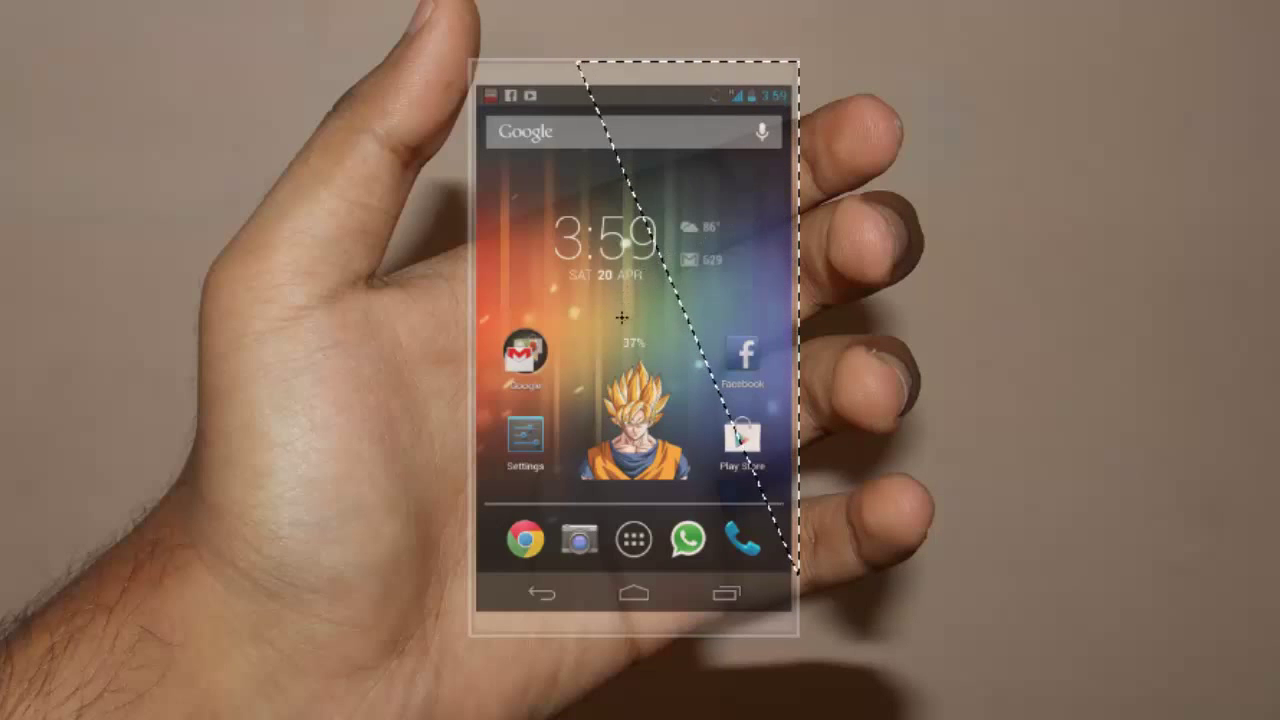
pyautogui.moveTo(616, 317); pyautogui.dragTo(838, 216)
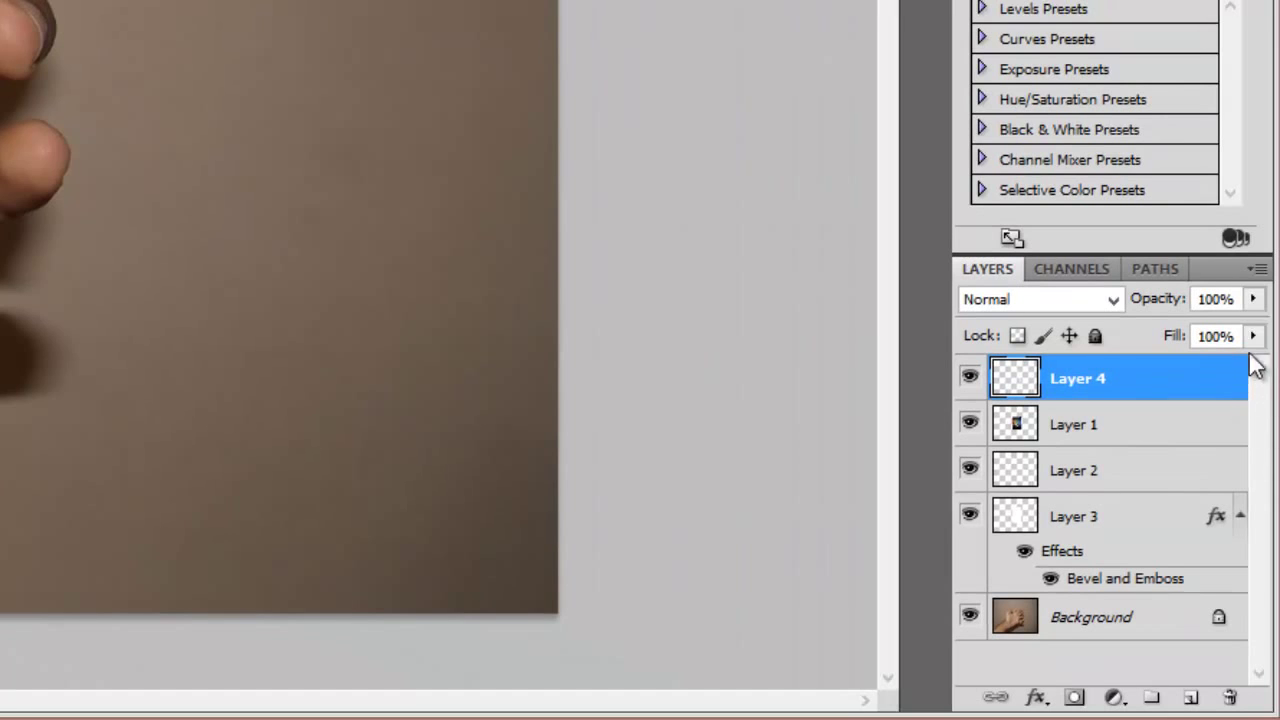
# Set the glare layer to 64% opacity and add a new Layer 5 above the Background.
pyautogui.click(1251, 301)
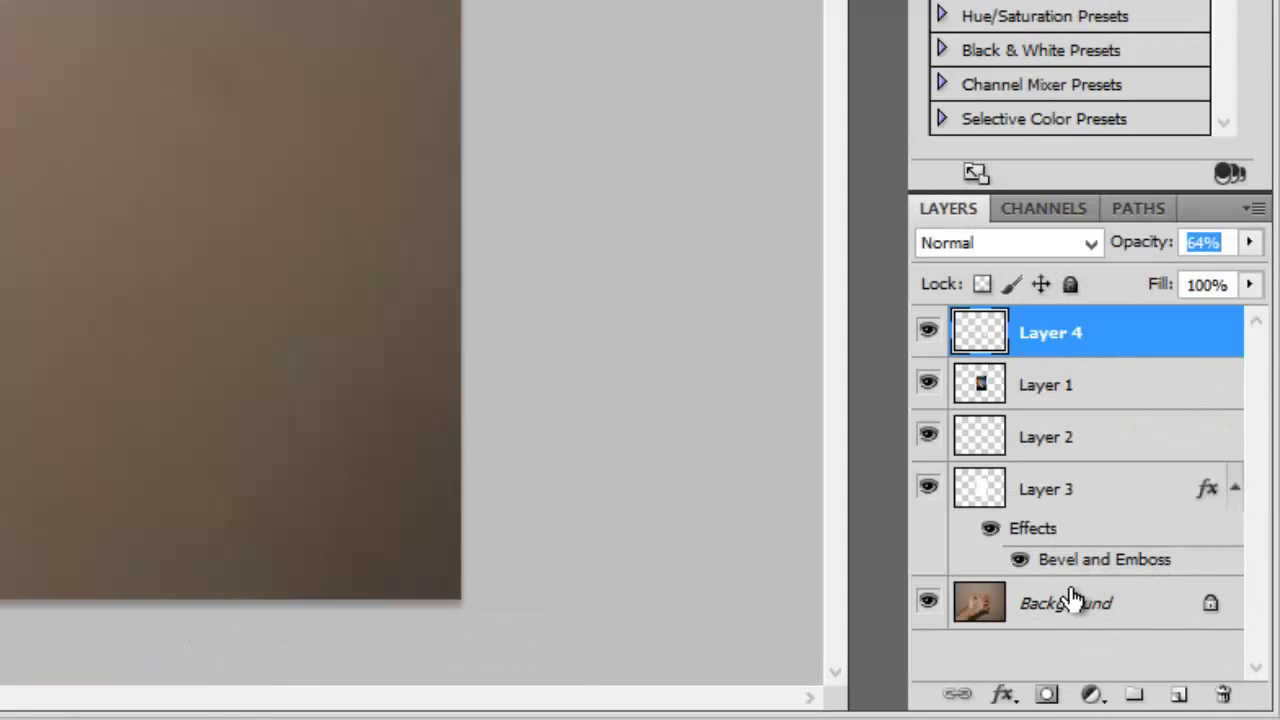
pyautogui.click(1072, 598)
pyautogui.click(1179, 697)
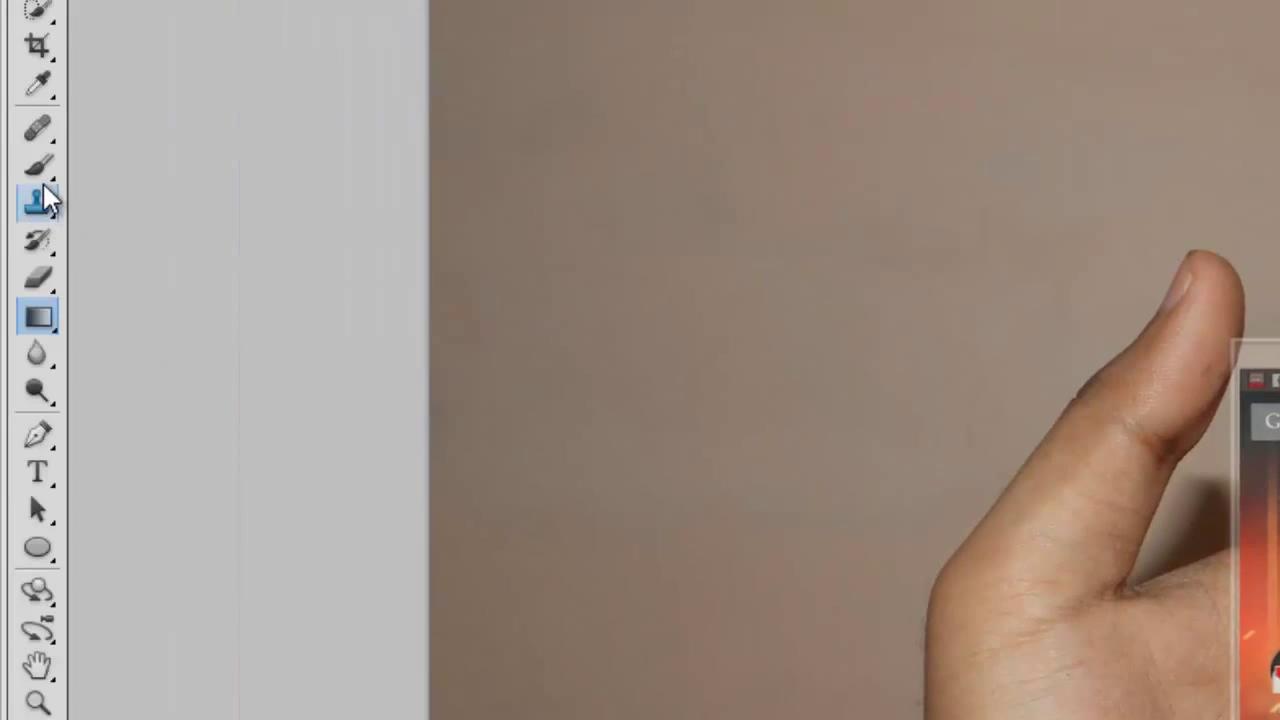
# Paint a dark shadow on Layer 5 along the phone's bottom bar with the soft round 14 px brush.
pyautogui.click(38, 165)
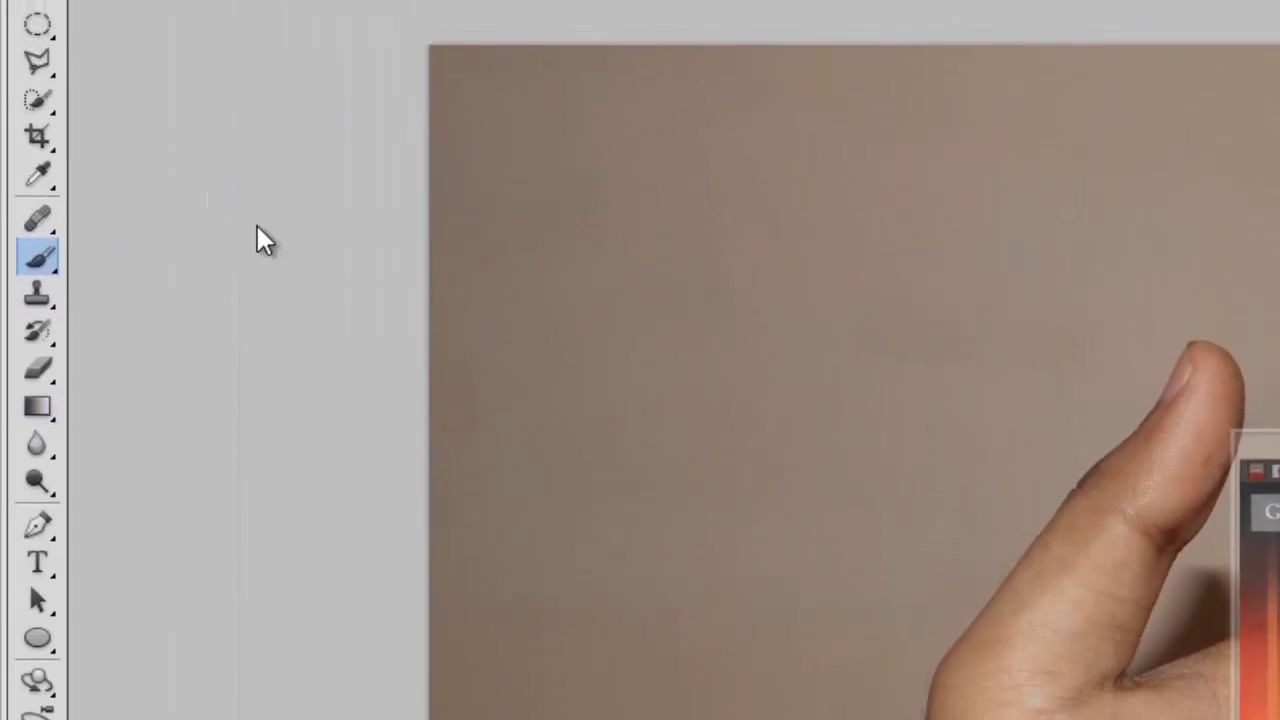
pyautogui.click(168, 80)
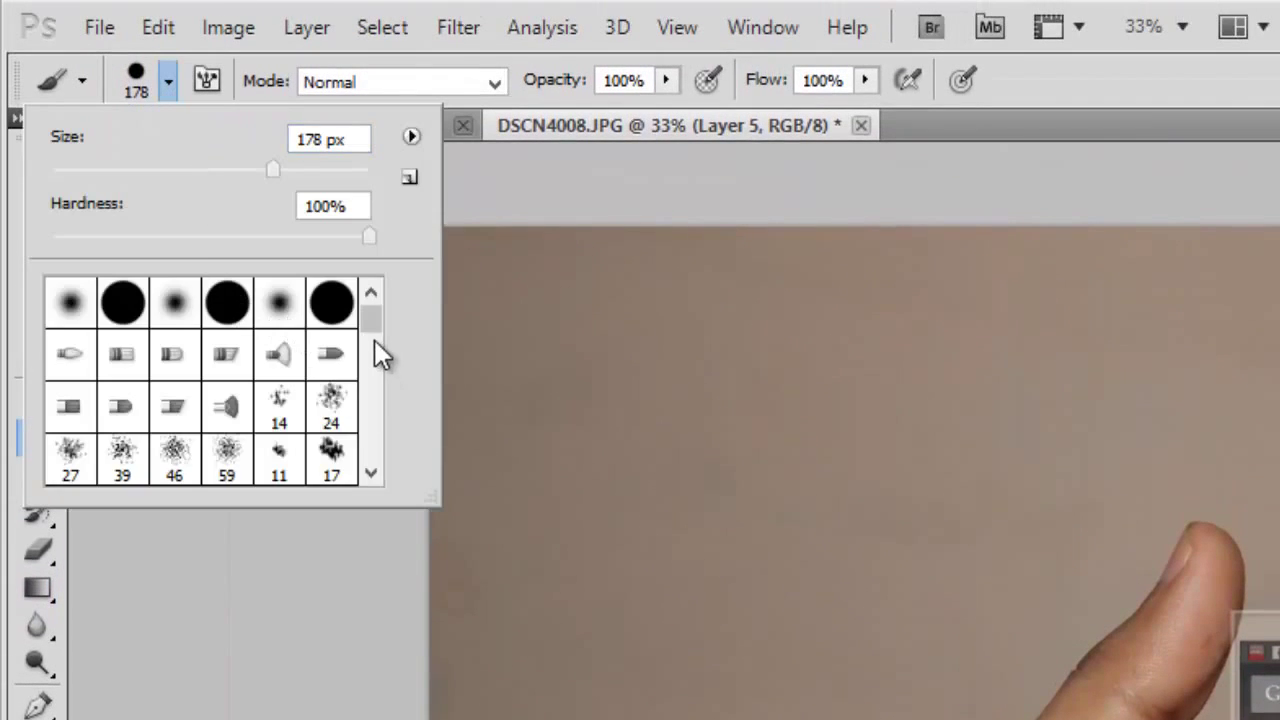
pyautogui.scroll(-10, 370, 340)
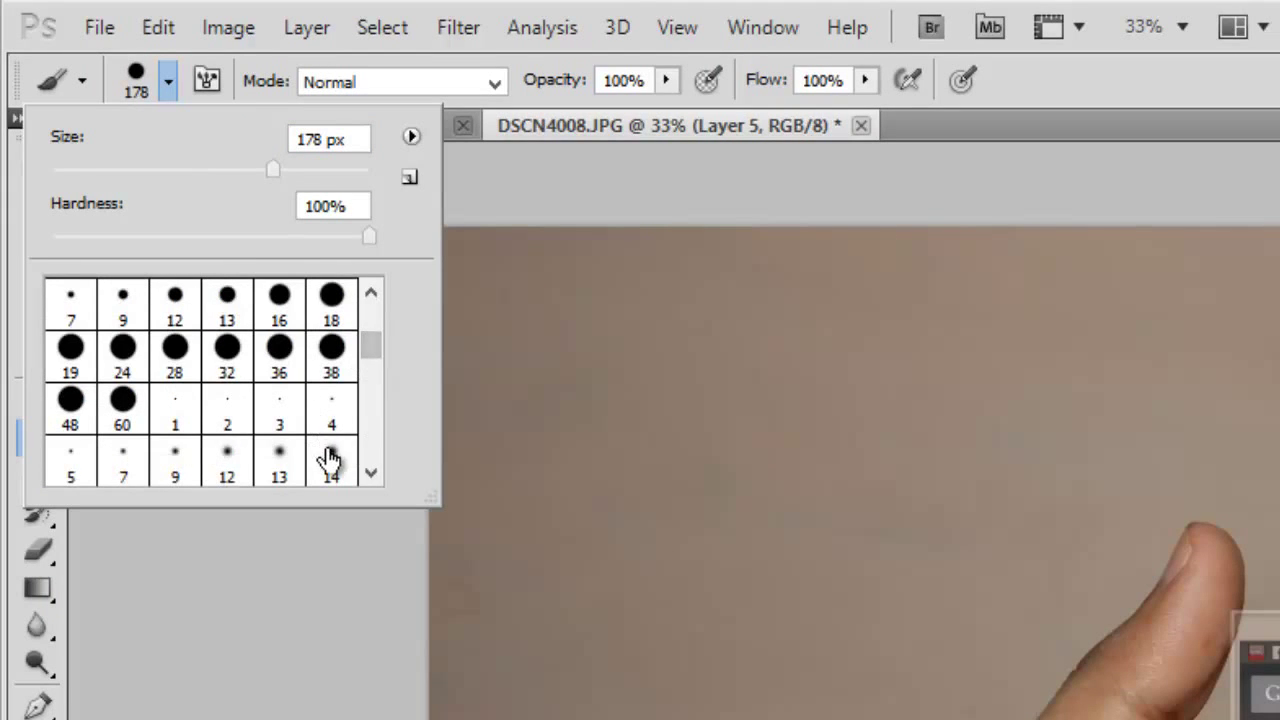
pyautogui.click(331, 462)
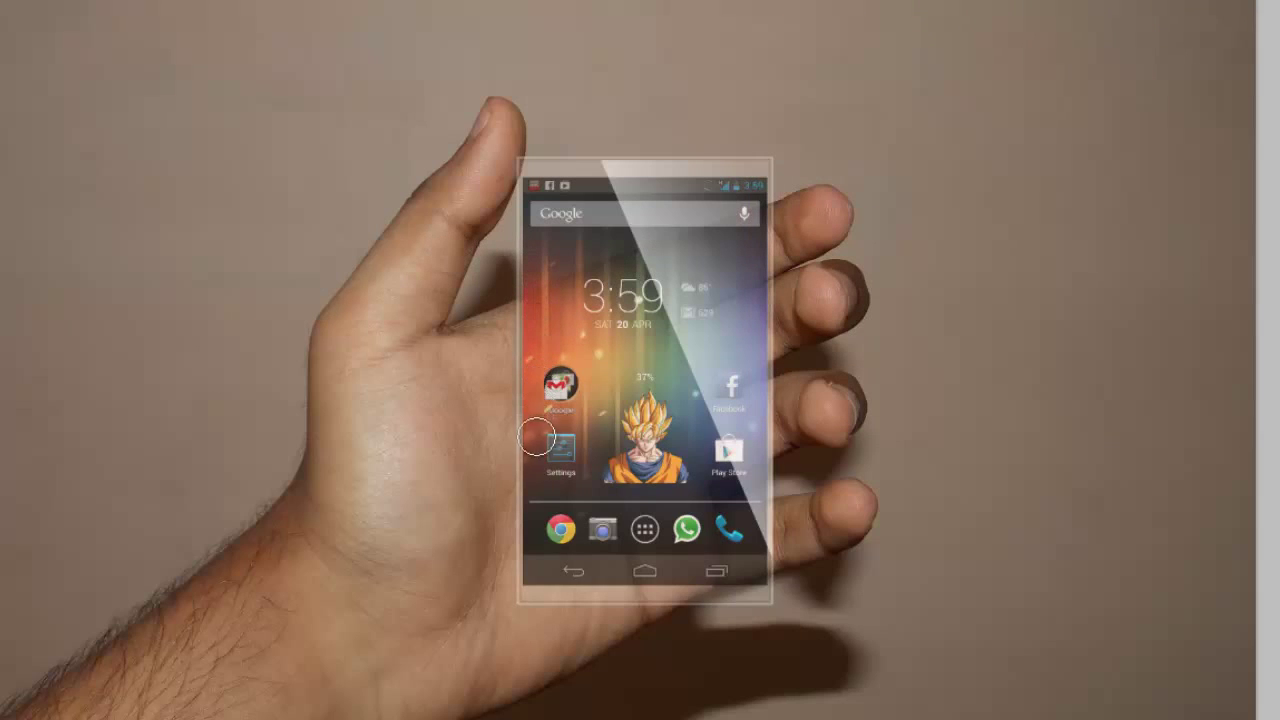
pyautogui.moveTo(537, 560)
pyautogui.mouseDown()
pyautogui.moveTo(534, 571)
pyautogui.moveTo(663, 583)
pyautogui.moveTo(709, 566)
pyautogui.mouseUp()
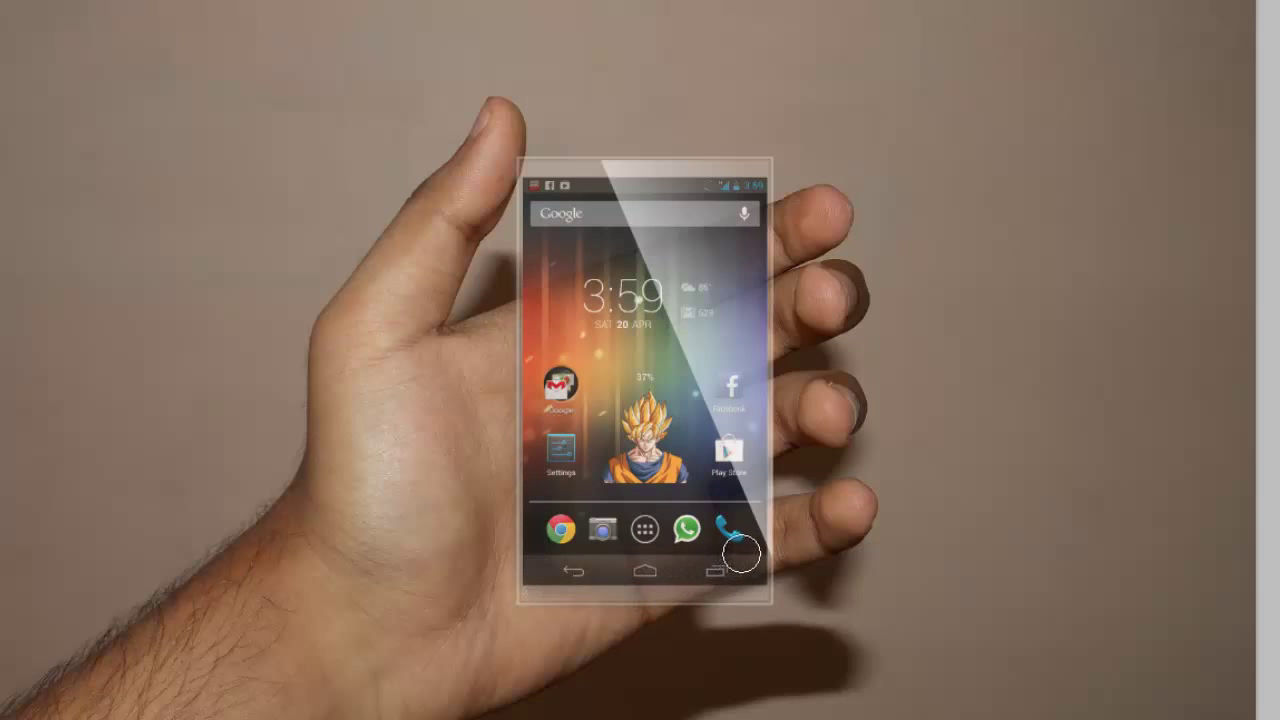